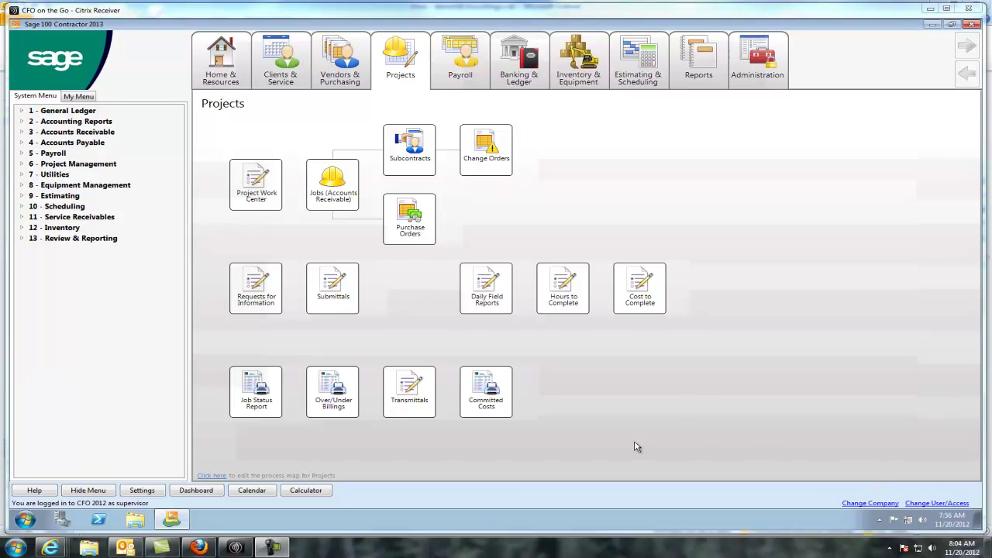
Step: Look over the available Projects commands, and hide and restore the system menu pane
left_click(401, 66)
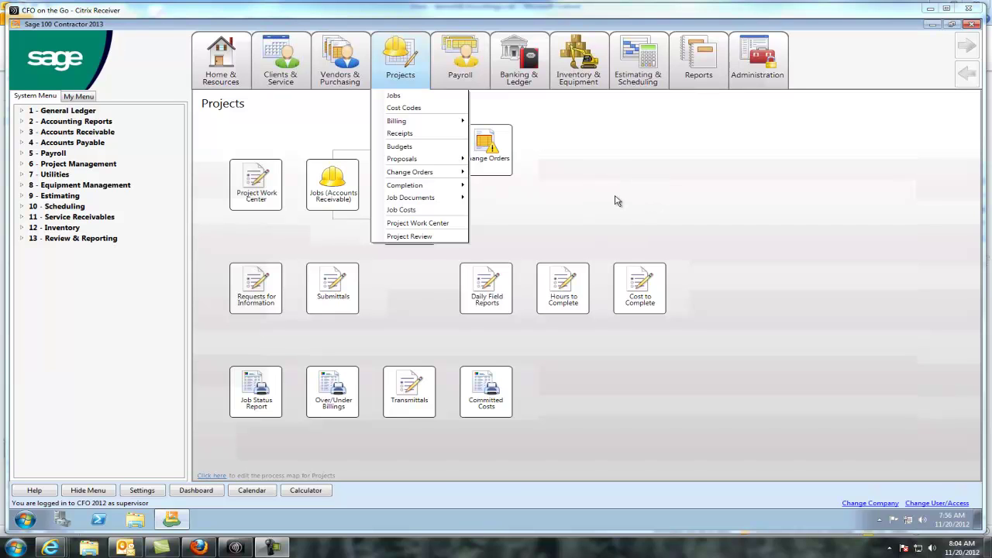
left_click(708, 417)
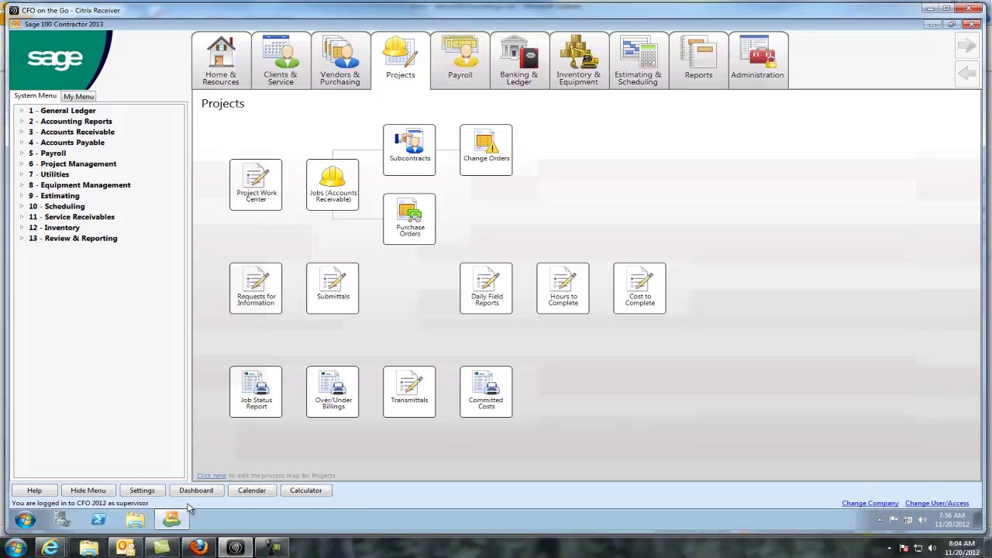
left_click(96, 492)
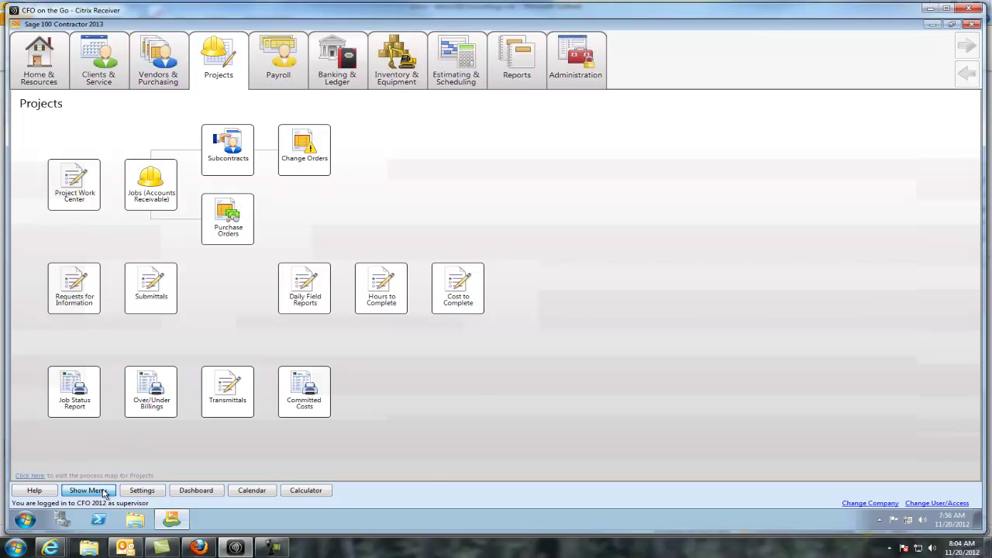
left_click(87, 491)
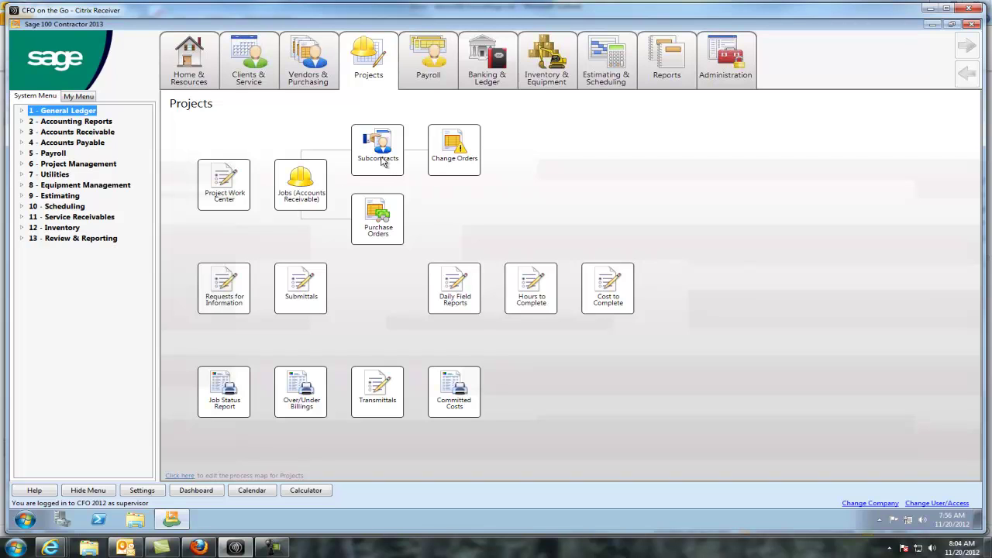
Step: Open the Jobs (Accounts Receivable) records and bring up job 2
left_click(296, 184)
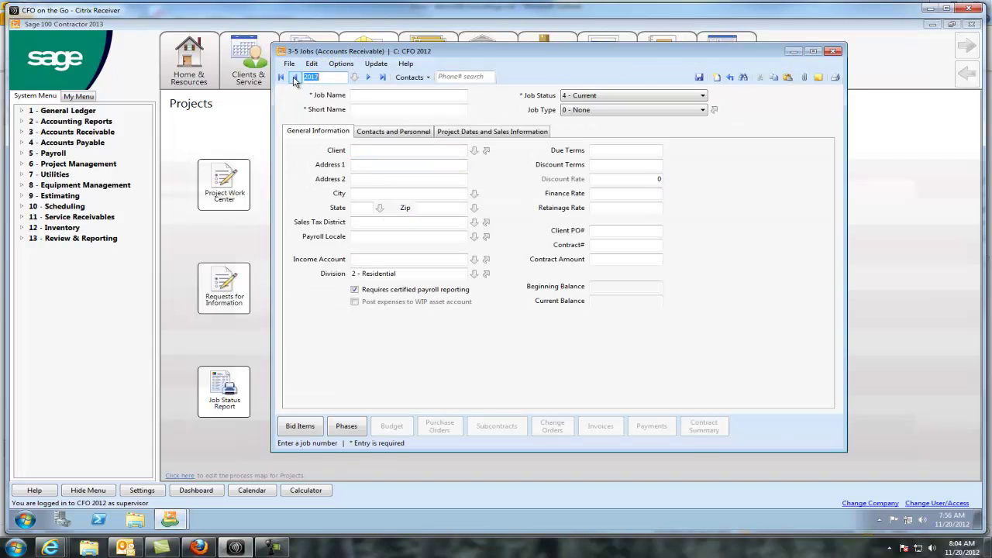
left_click(281, 76)
left_click(370, 78)
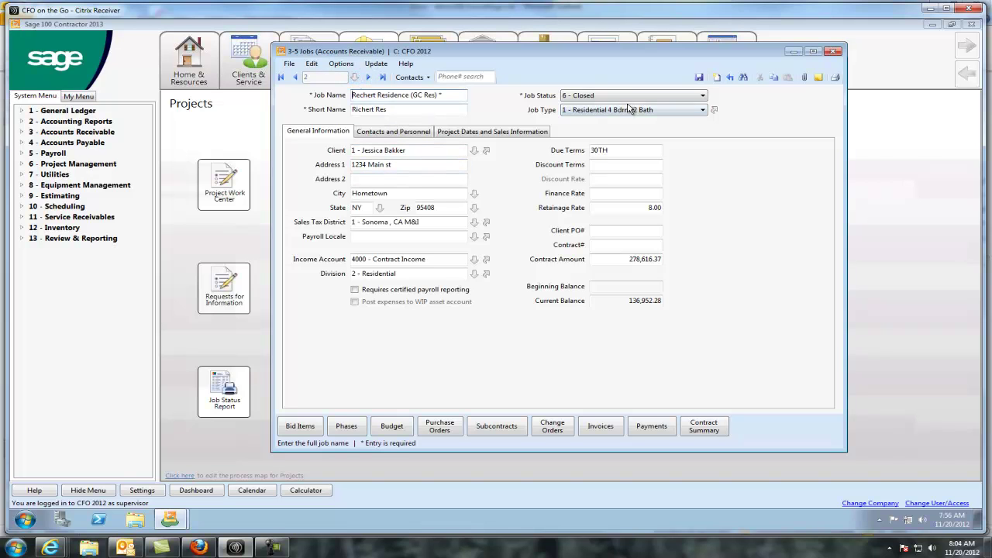
Step: Examine the job's status and type options, its contacts and personnel, and its project dates and sales information
left_click(700, 96)
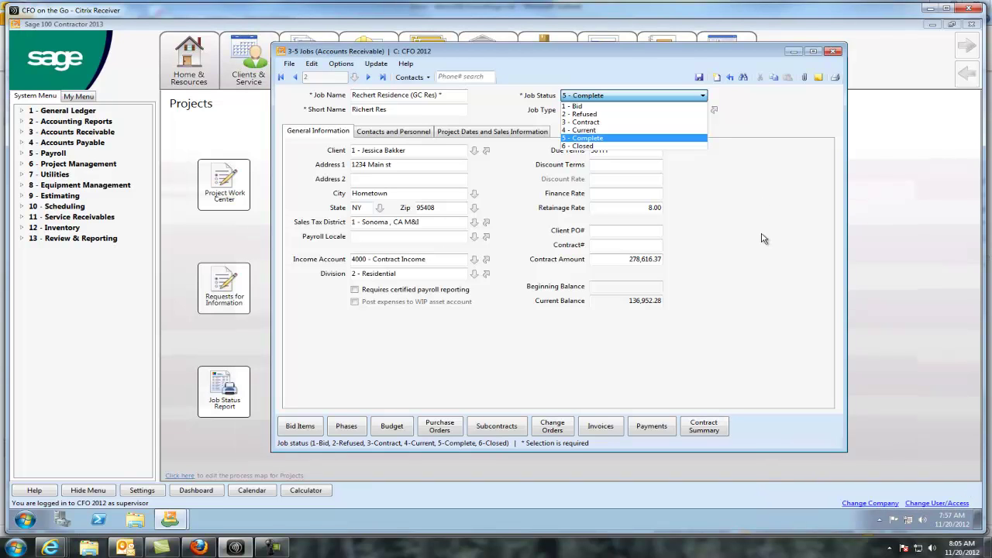
left_click(750, 130)
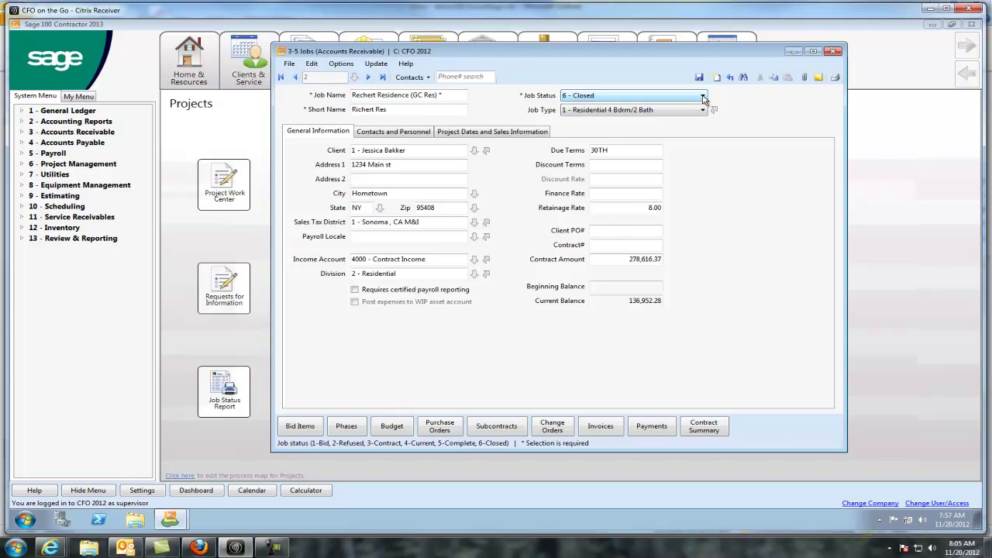
left_click(703, 110)
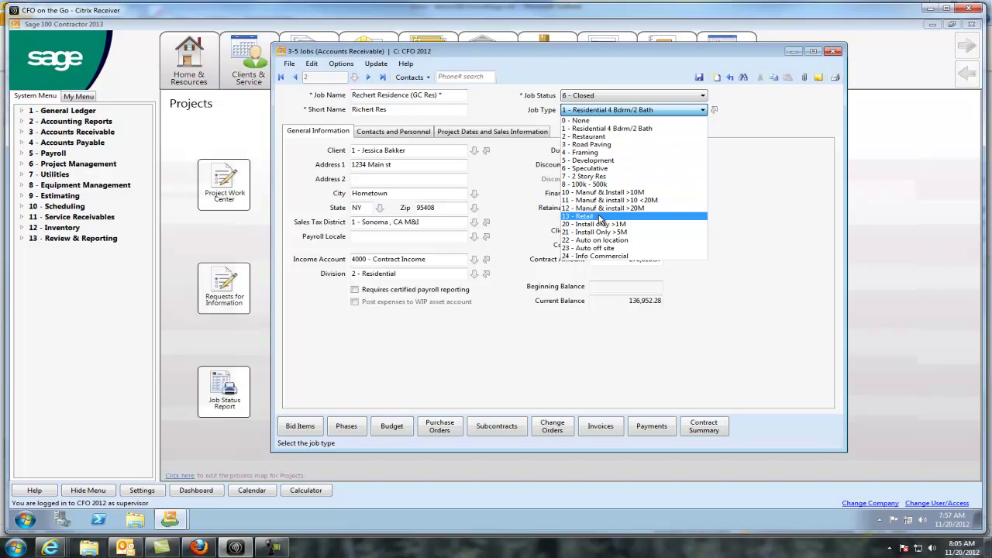
left_click(505, 182)
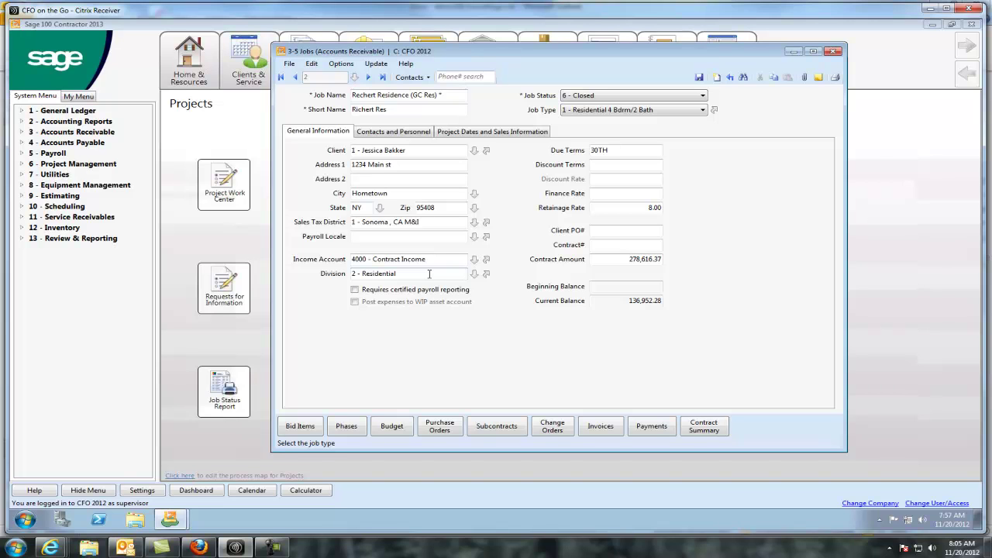
left_click(418, 132)
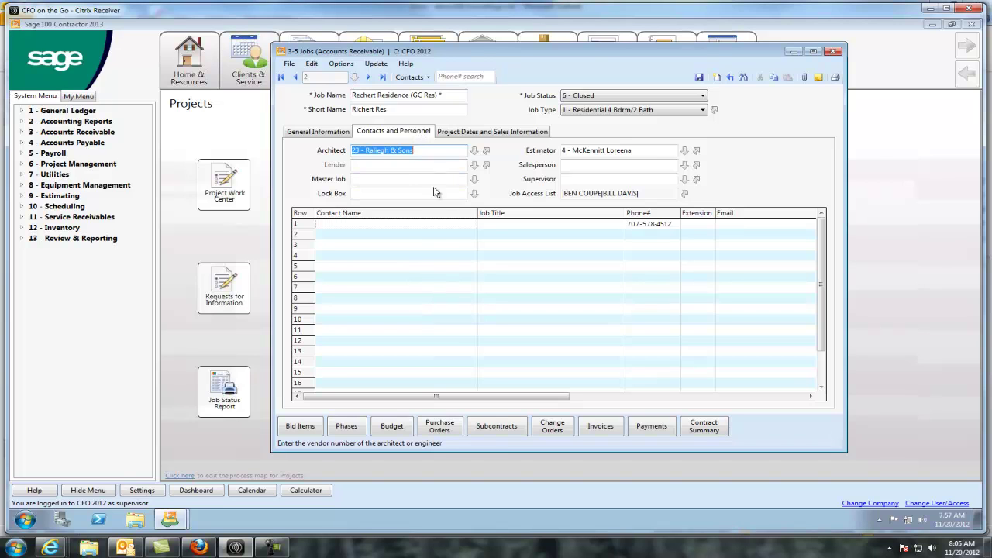
left_click(465, 133)
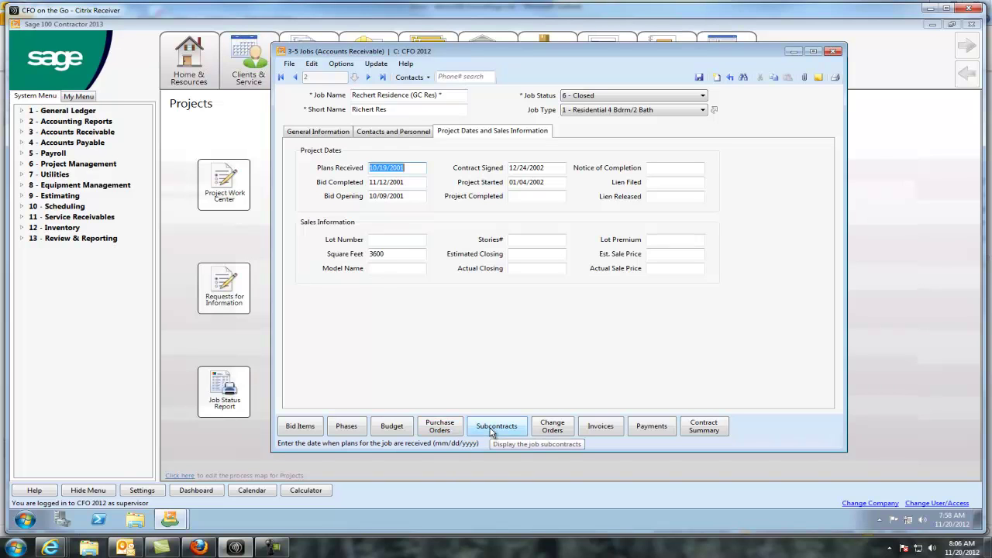
Step: Open the job's tile change order and preview its Prime Change Order~Approved report with notes down to the contract sums
left_click(551, 428)
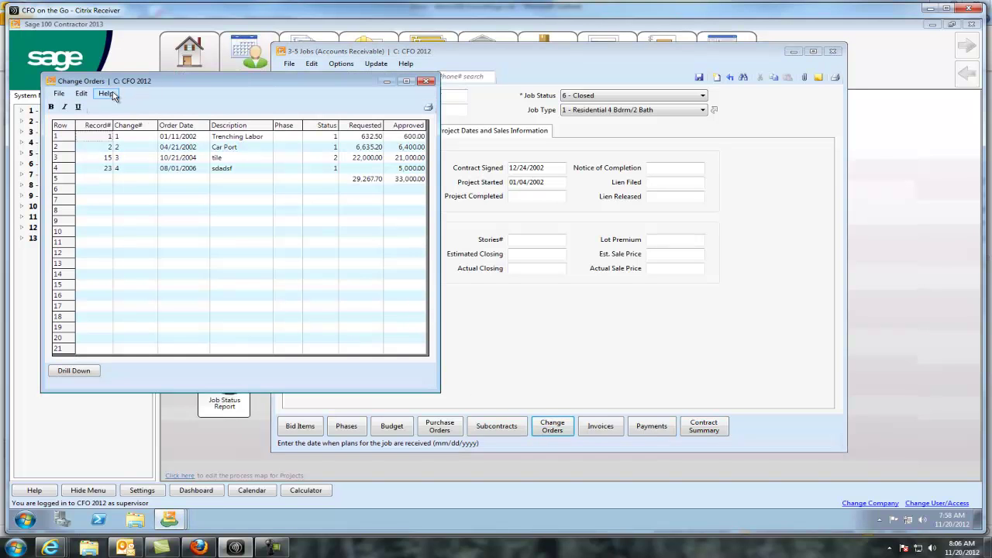
double_click(120, 159)
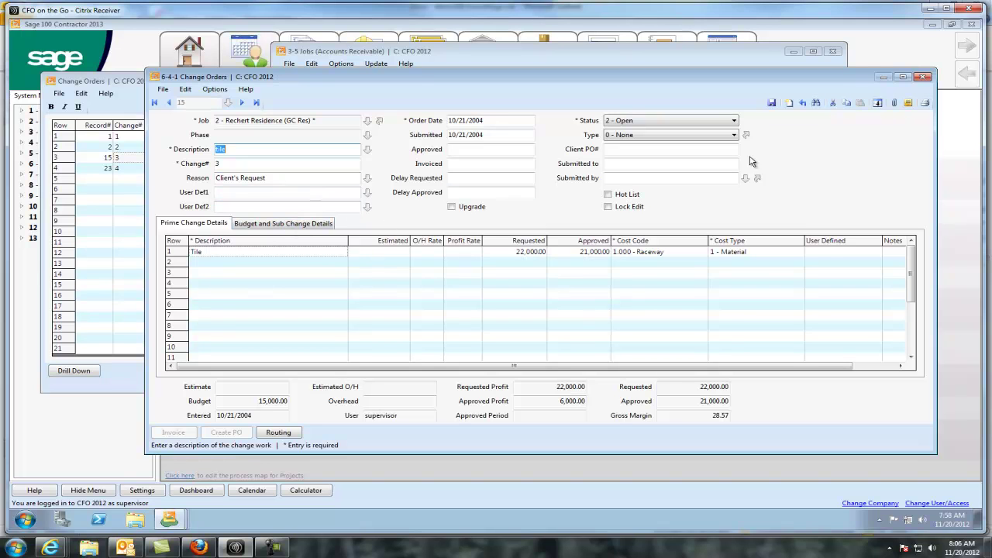
left_click(927, 105)
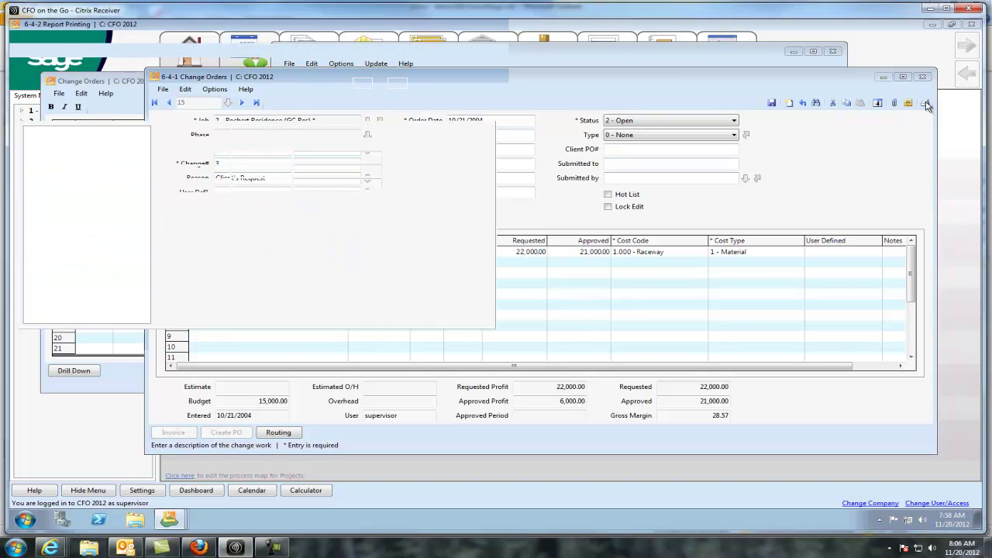
left_click(124, 158)
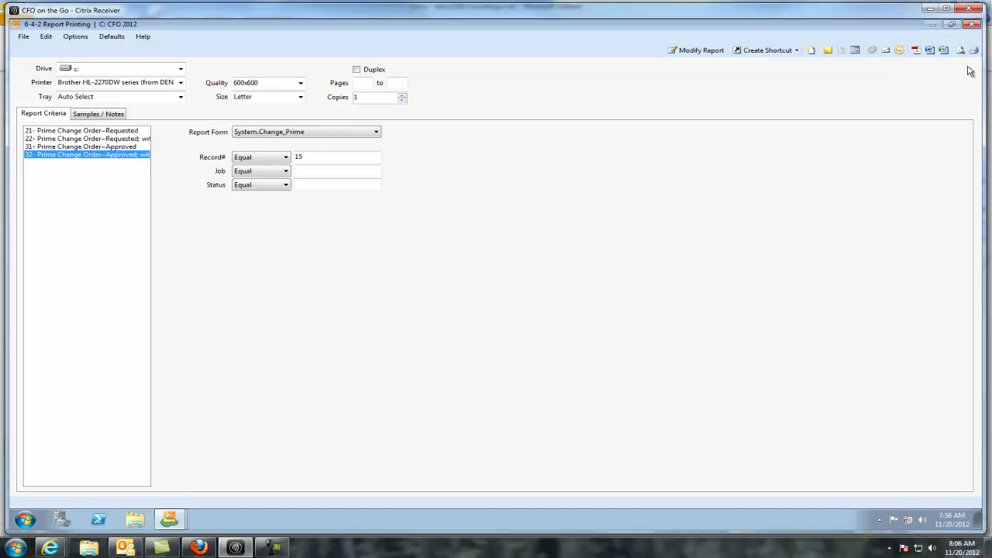
left_click(961, 50)
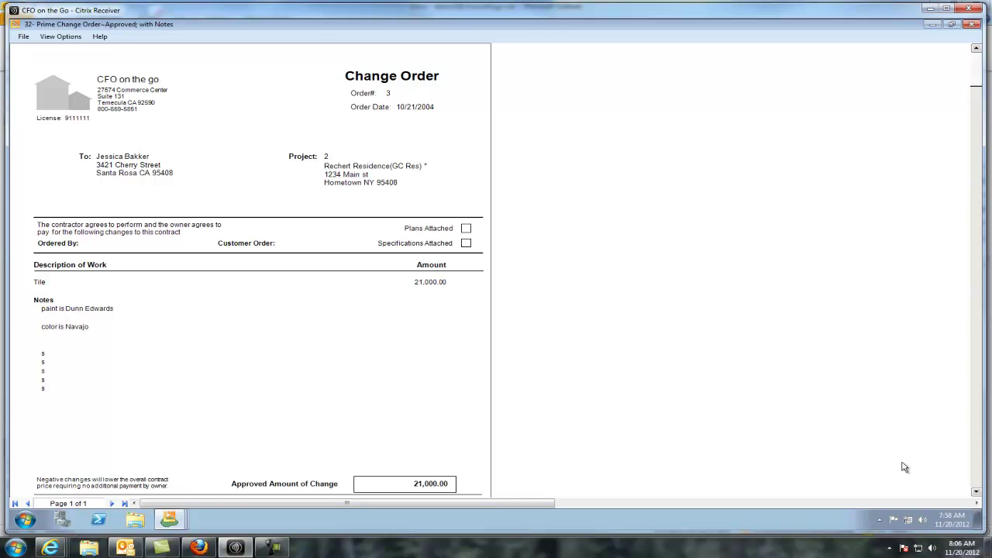
left_click(975, 492)
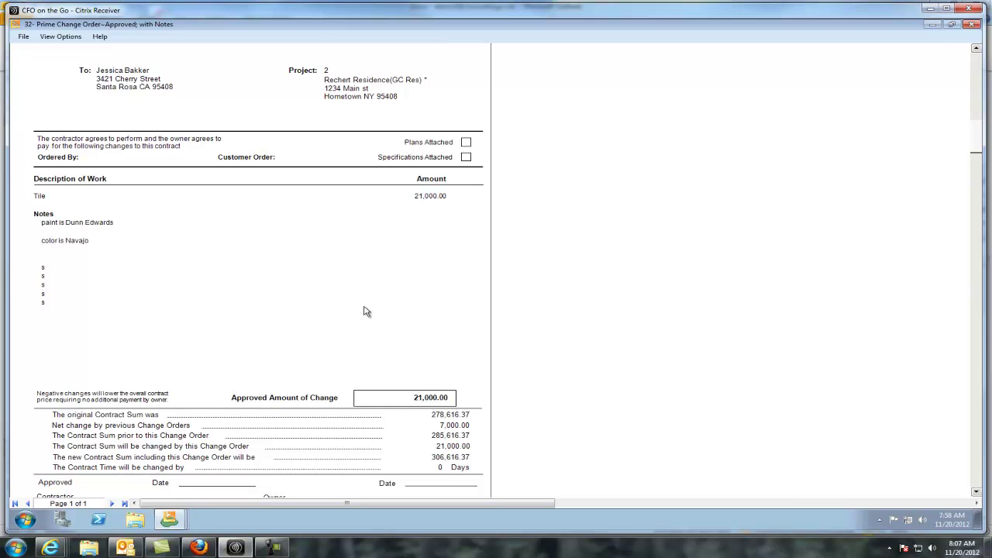
Step: Close the report preview, the change order windows and the job record to return to the Projects overview
left_click(969, 27)
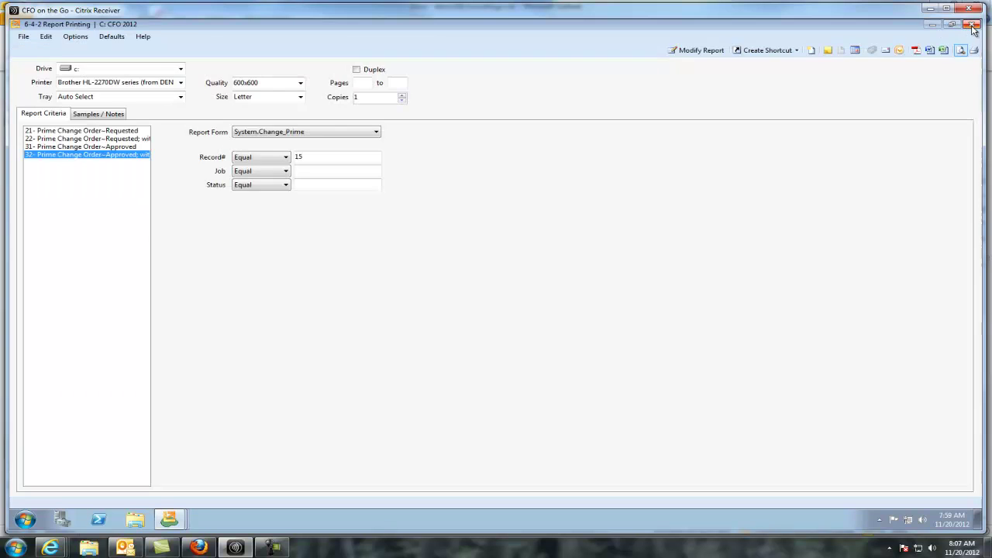
left_click(973, 25)
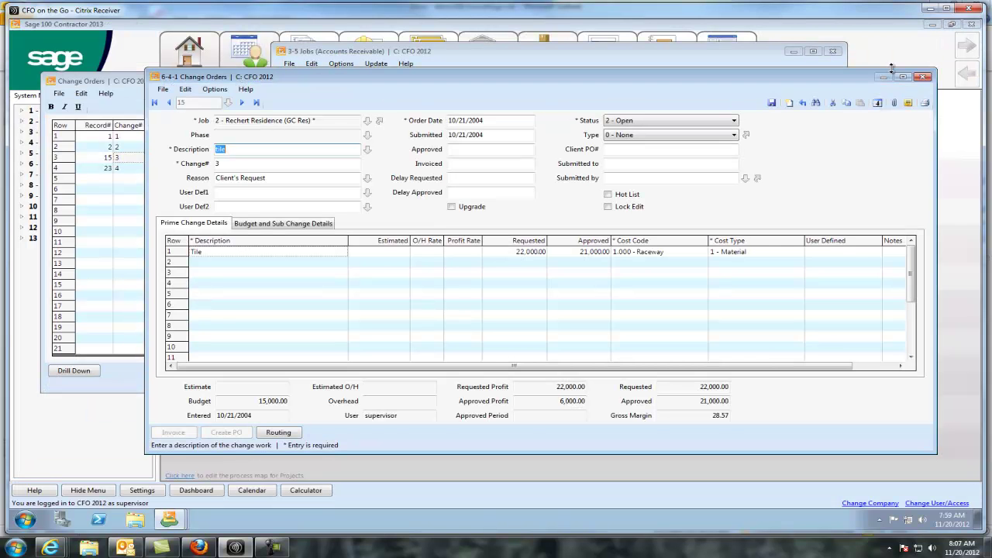
left_click(919, 80)
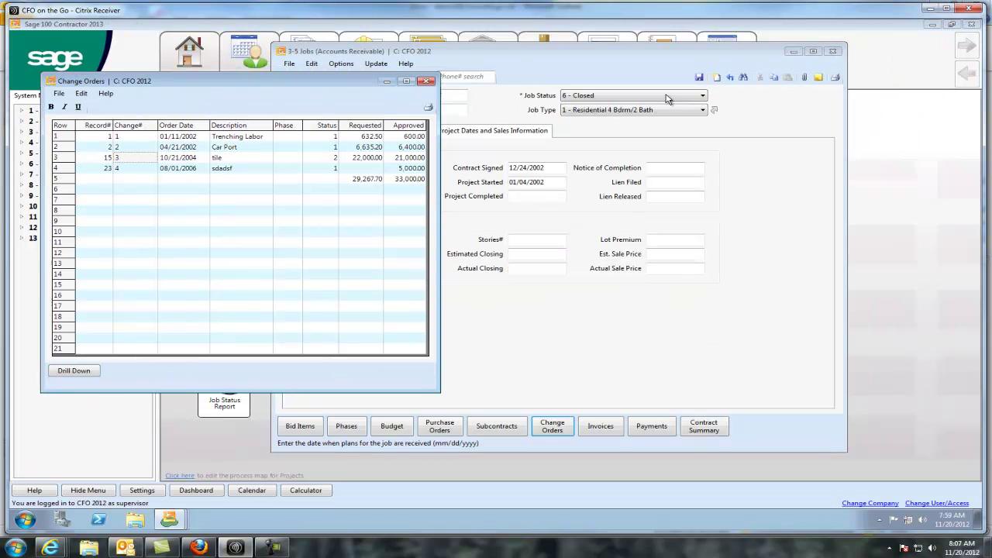
key("Escape")
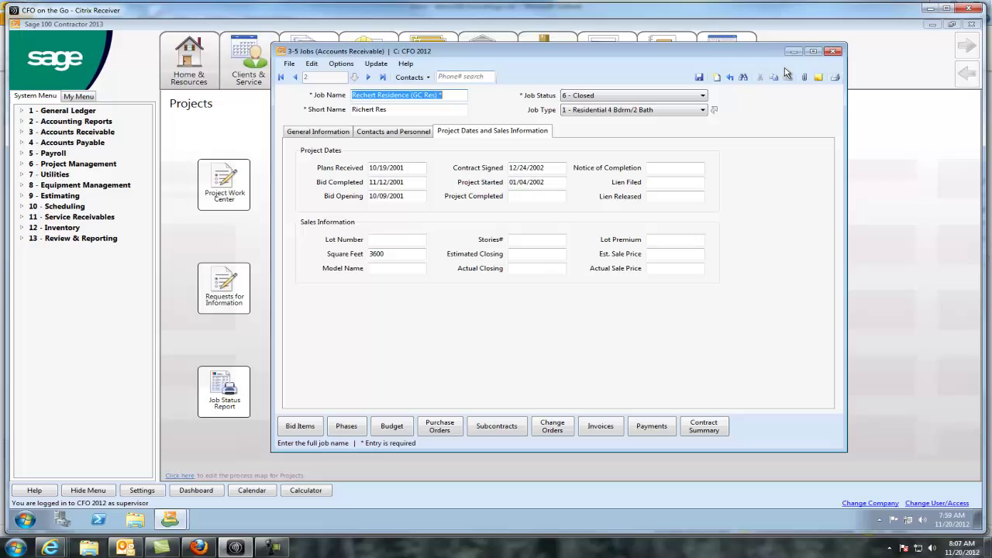
left_click(833, 51)
left_click(505, 305)
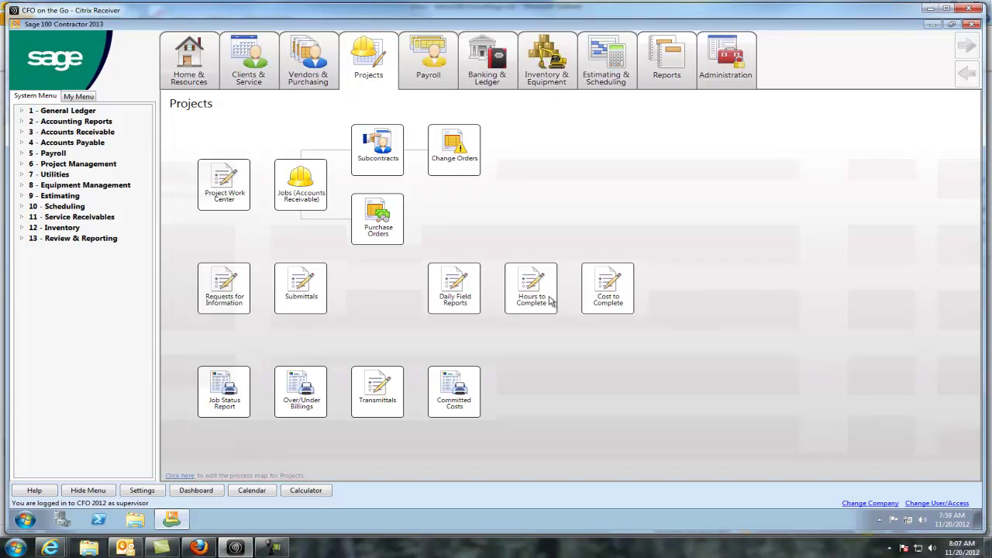
Step: Open Units to Complete for job 14, Rincon Home (Drywall), and widen the Cost Code column
left_click(26, 166)
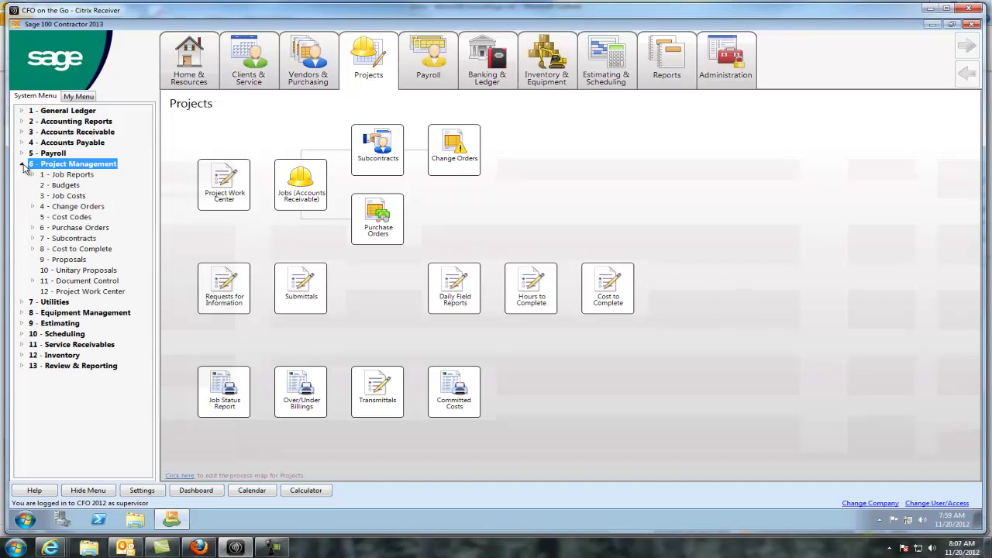
left_click(38, 252)
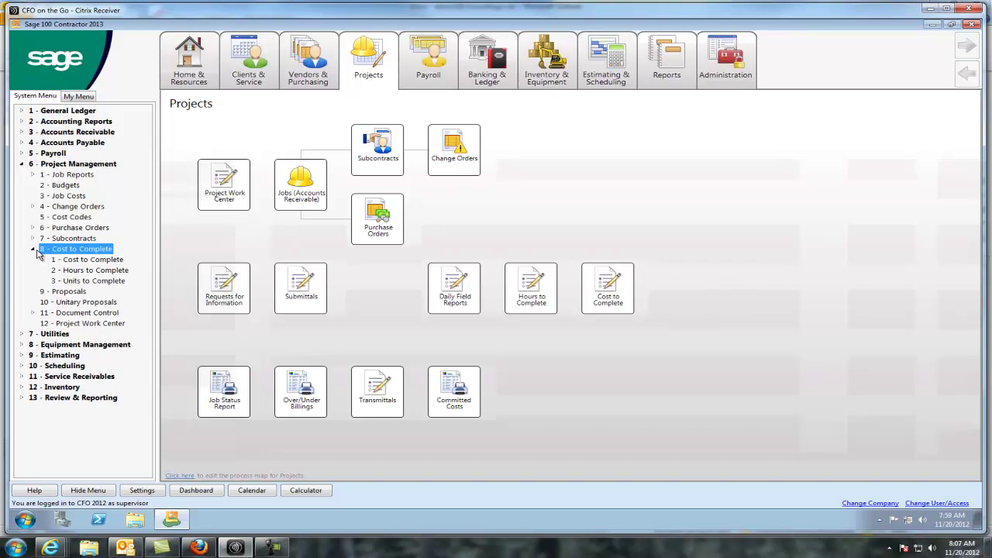
left_click(79, 281)
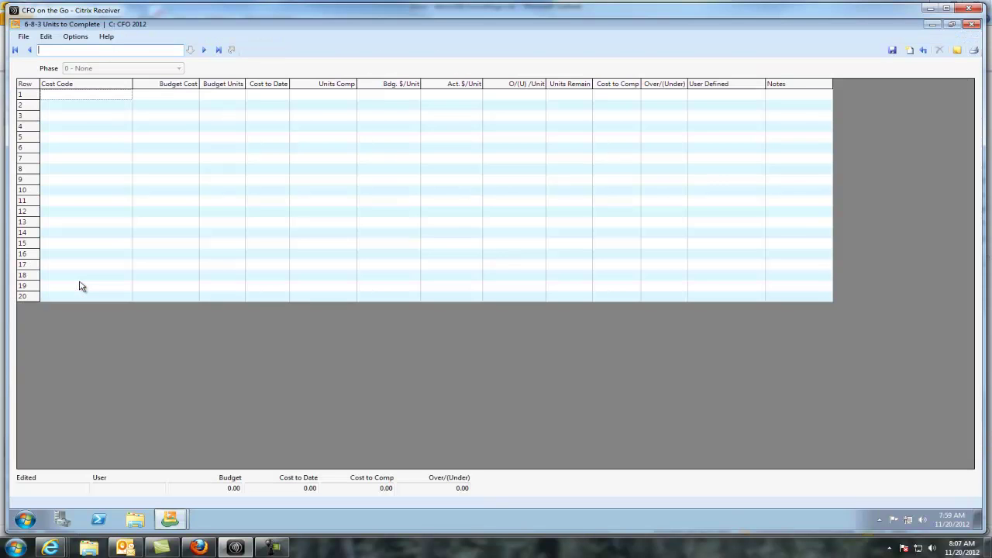
left_click(204, 50)
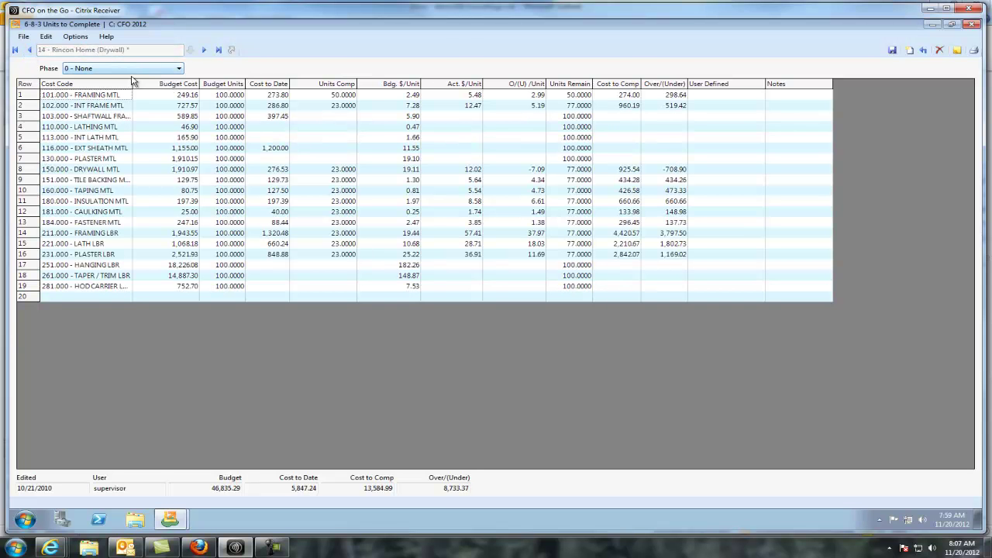
left_click_drag(133, 83, 151, 83)
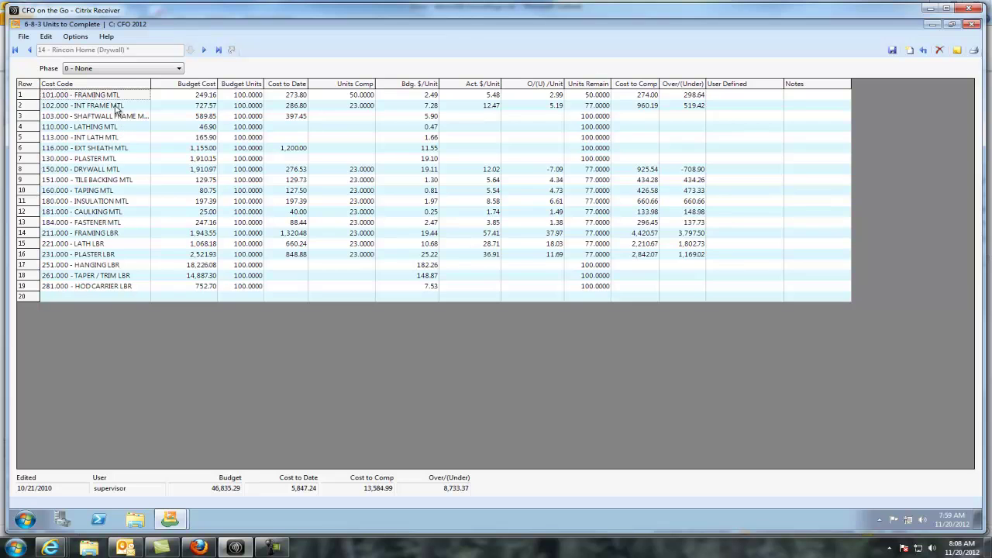
Step: Examine the cost code, budget cost, budget units, cost to date and units completed columns, including the FRAMING MTL row
left_click(107, 85)
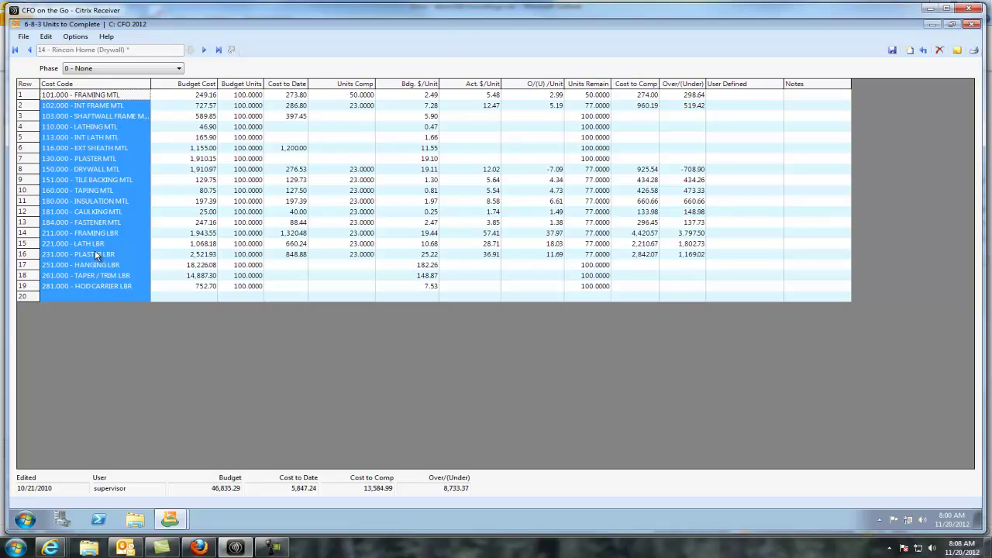
left_click(210, 87)
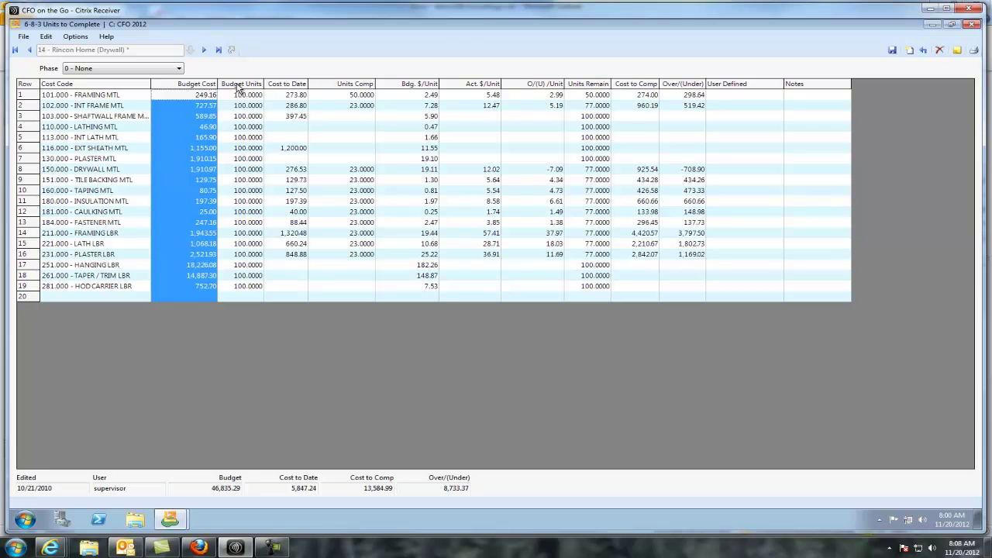
left_click(239, 86)
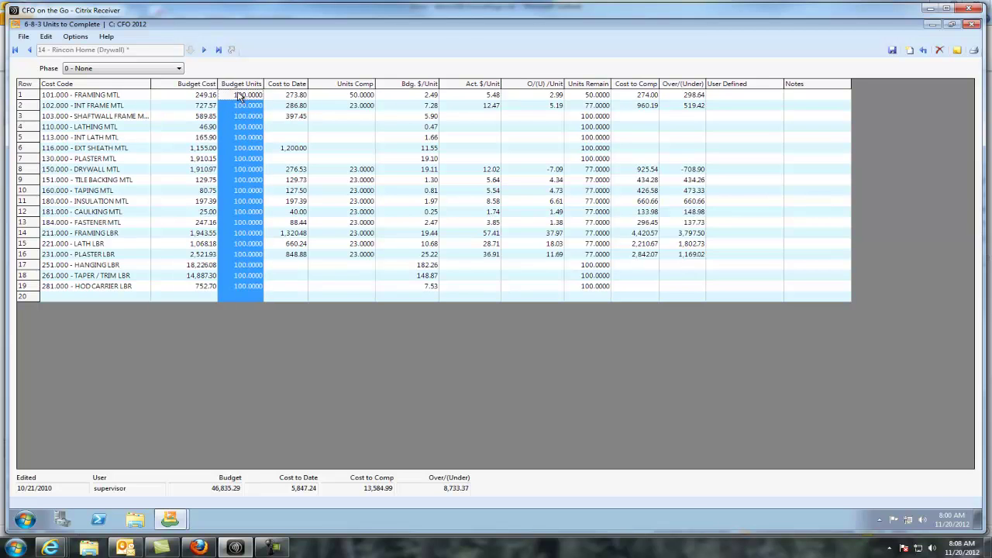
left_click(295, 86)
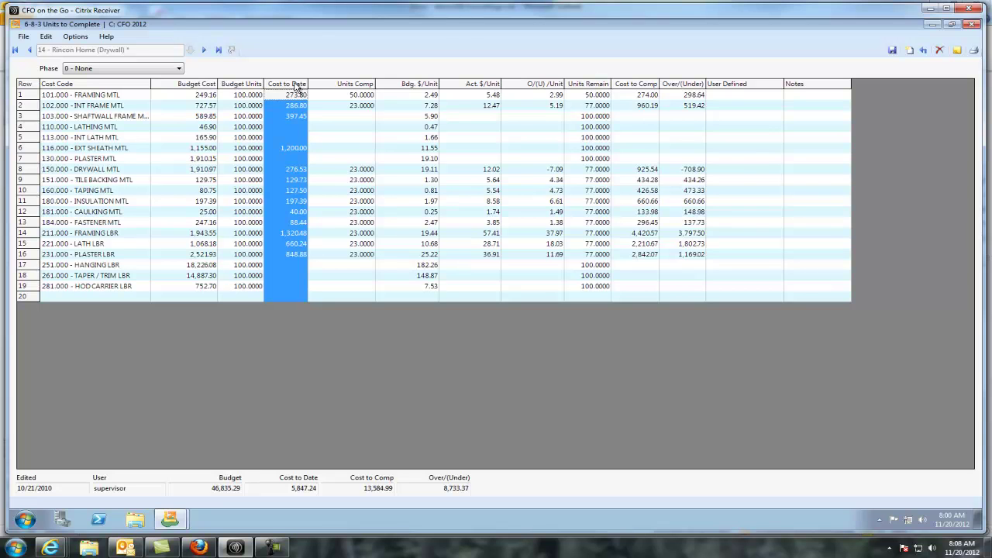
left_click(354, 85)
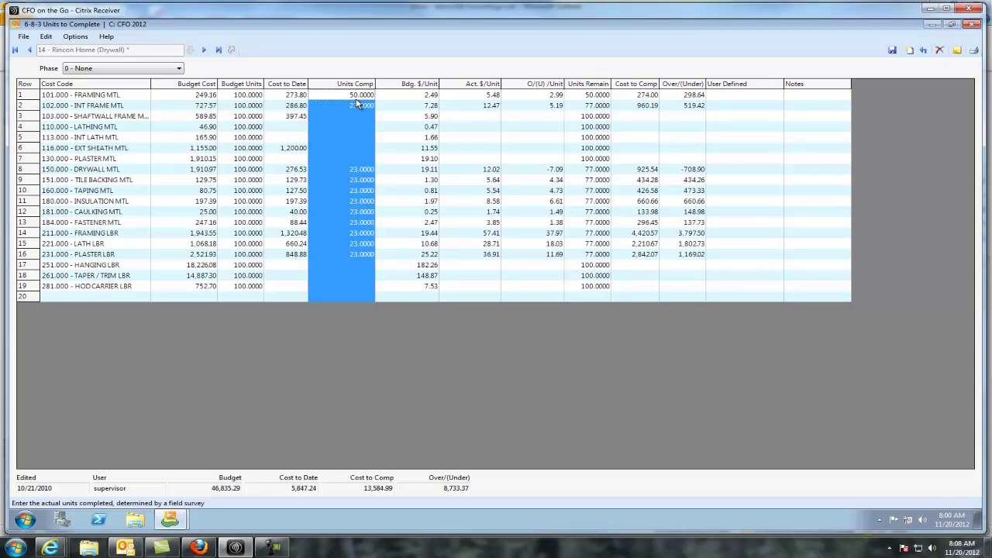
left_click(24, 96)
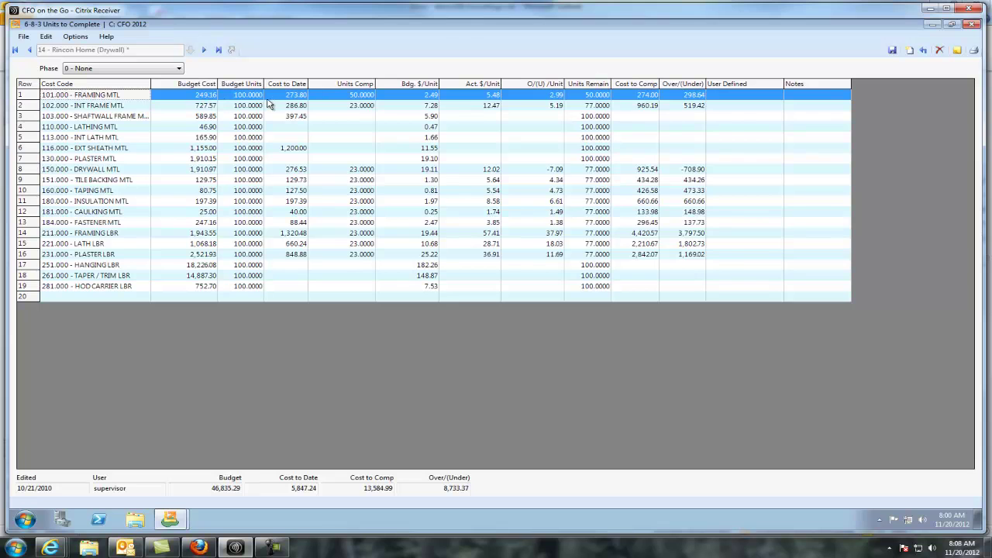
left_click(343, 99)
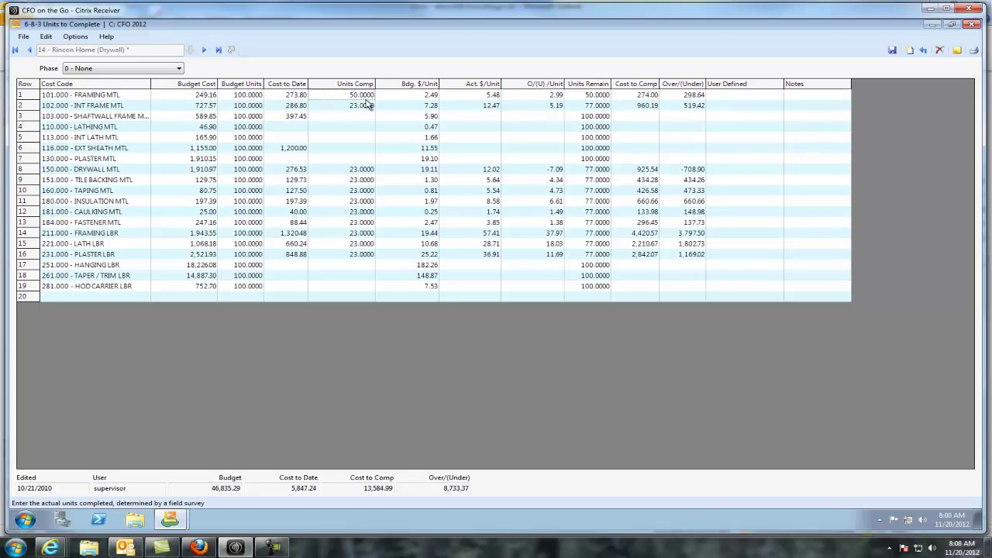
Step: Examine the FRAMING MTL row's budget, actual and over/under cost per unit, units remaining, cost to complete and over/under, then close Units to Complete
left_click(429, 99)
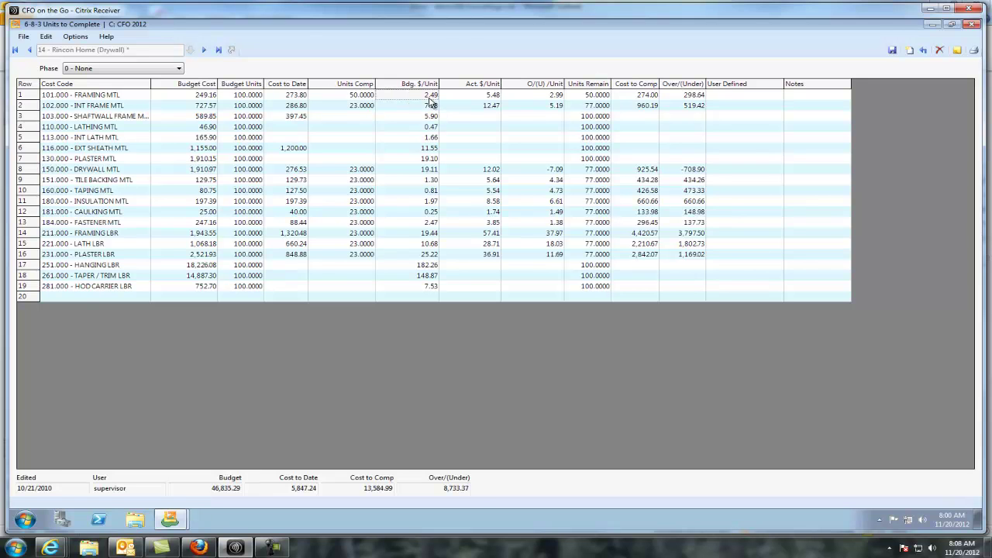
left_click(481, 99)
left_click(543, 98)
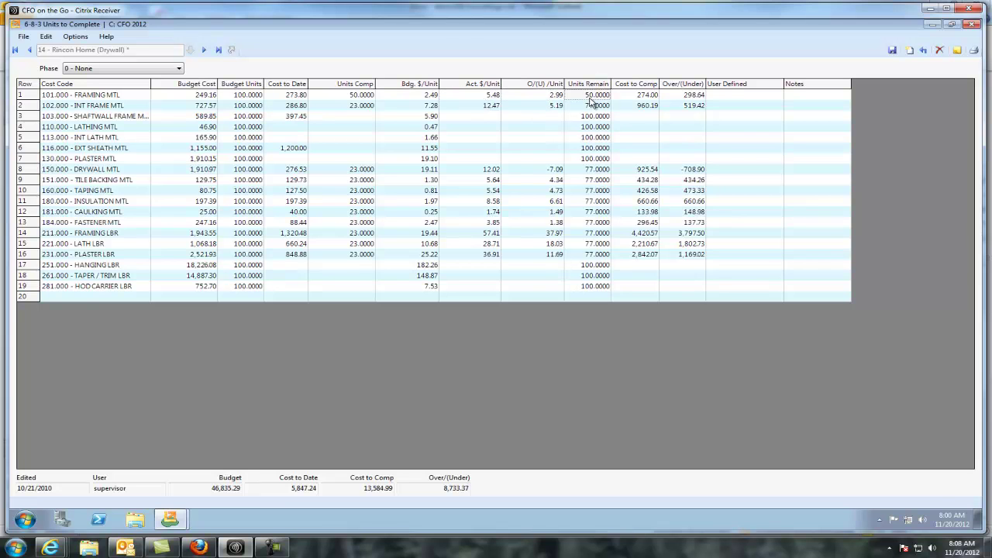
left_click(642, 96)
left_click(694, 96)
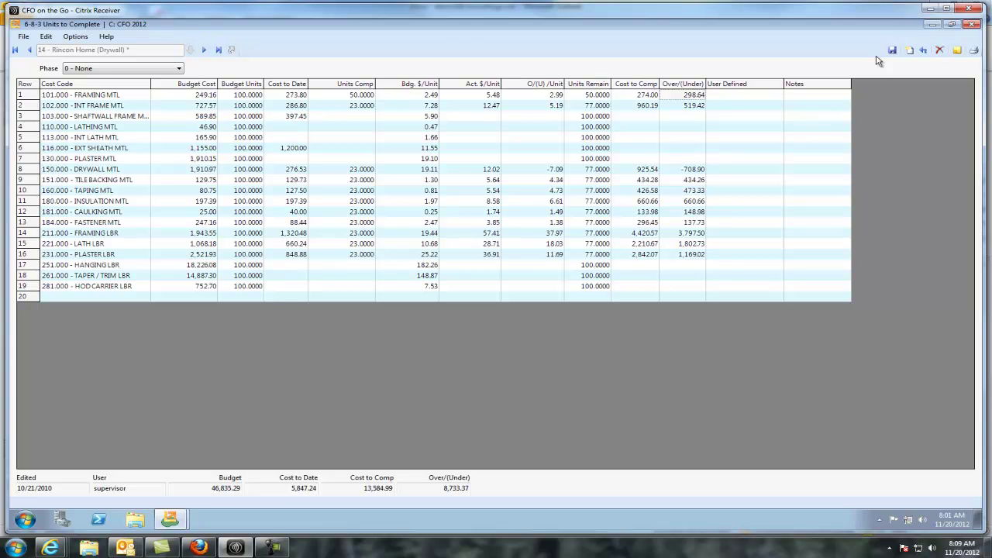
left_click(974, 28)
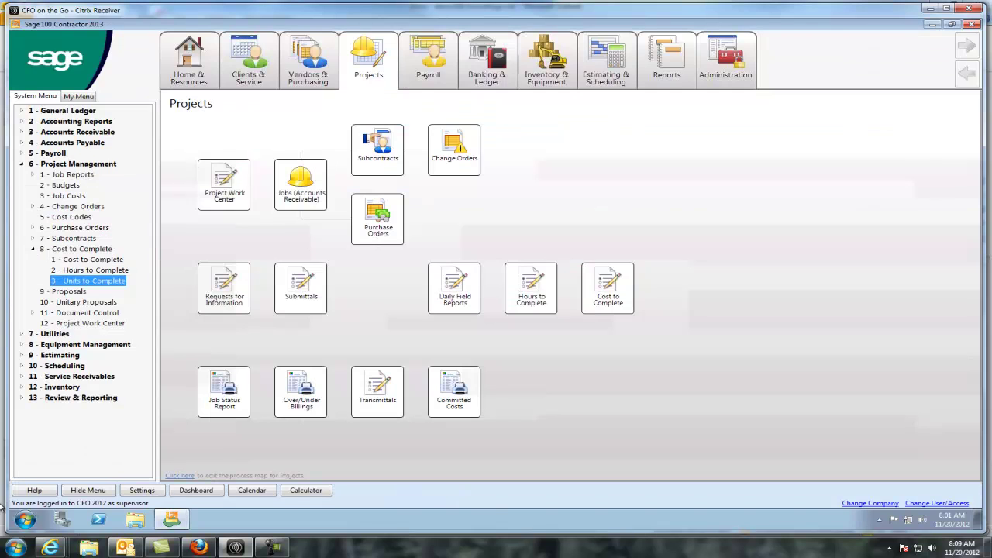
Step: Open Hours to Complete and bring up job 14, Rincon Home (Drywall)
left_click(75, 270)
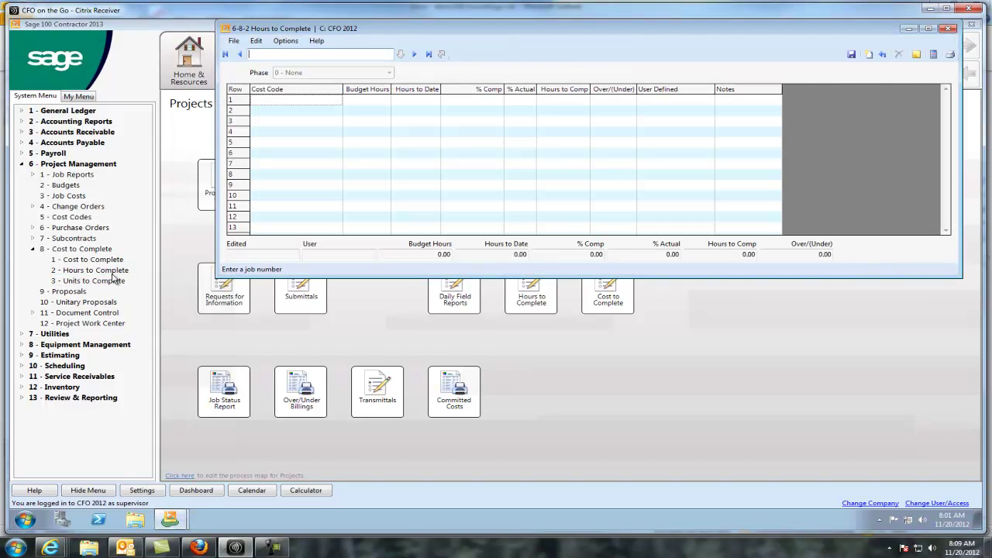
left_click(240, 54)
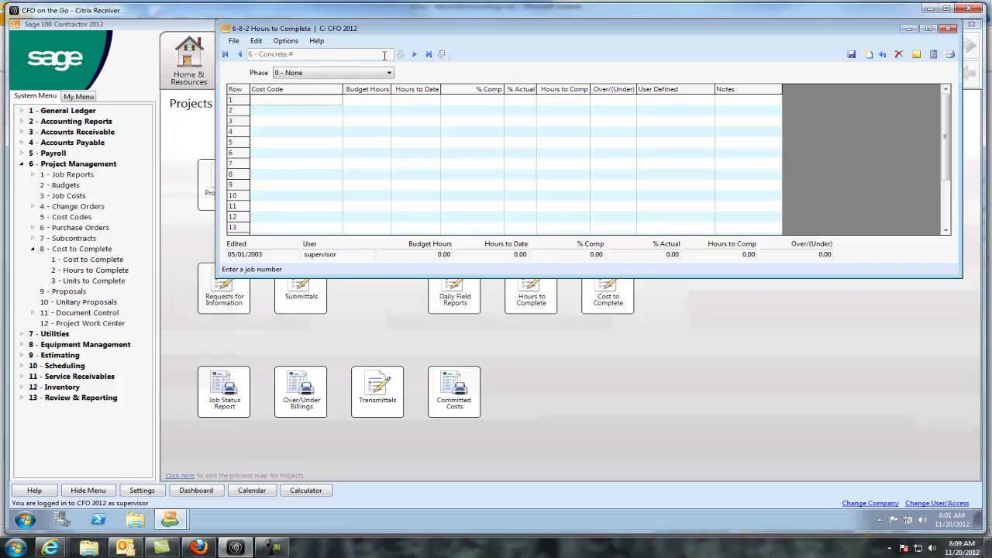
left_click(414, 56)
left_click(414, 56)
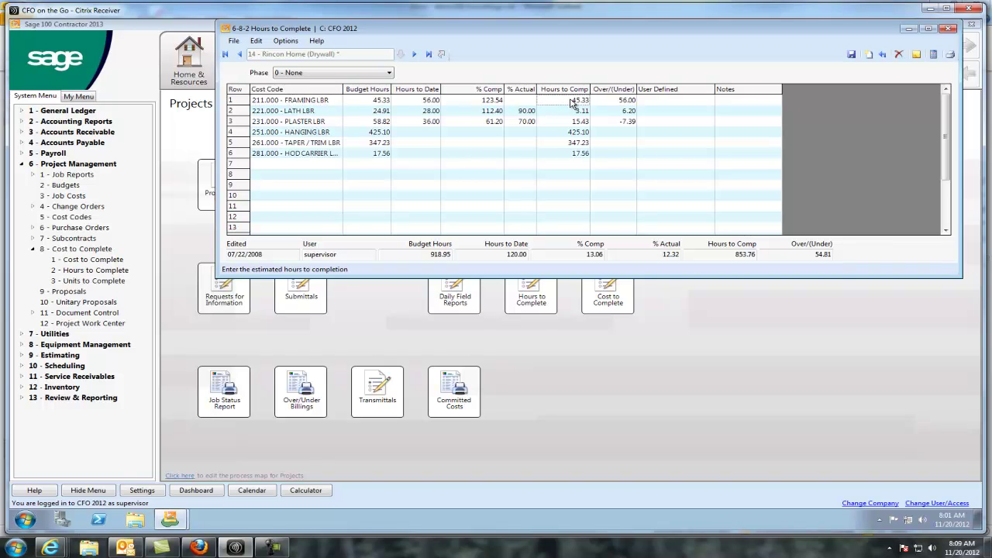
Step: Examine the over/under hours and % Actual columns, then close Hours to Complete and collapse the Project Management list
left_click(612, 103)
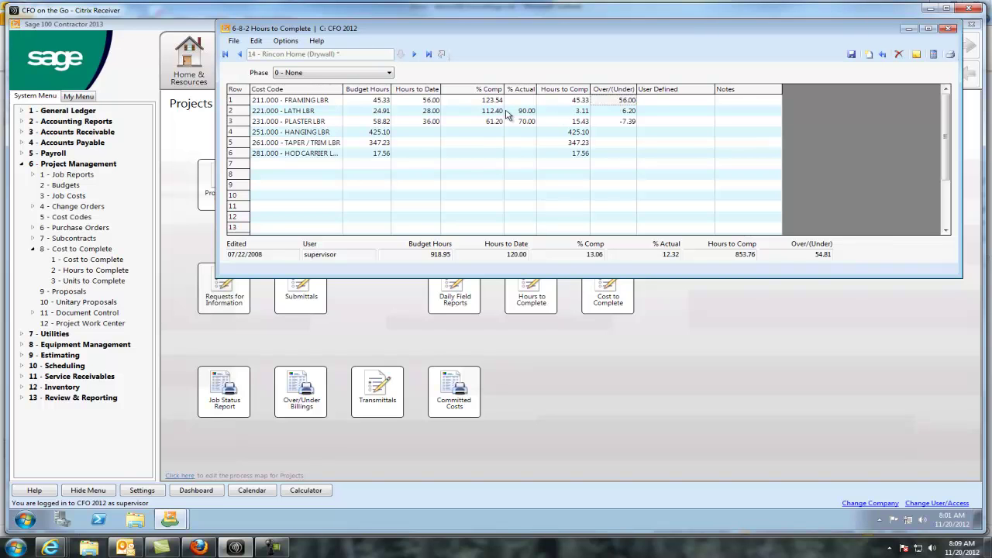
left_click(517, 91)
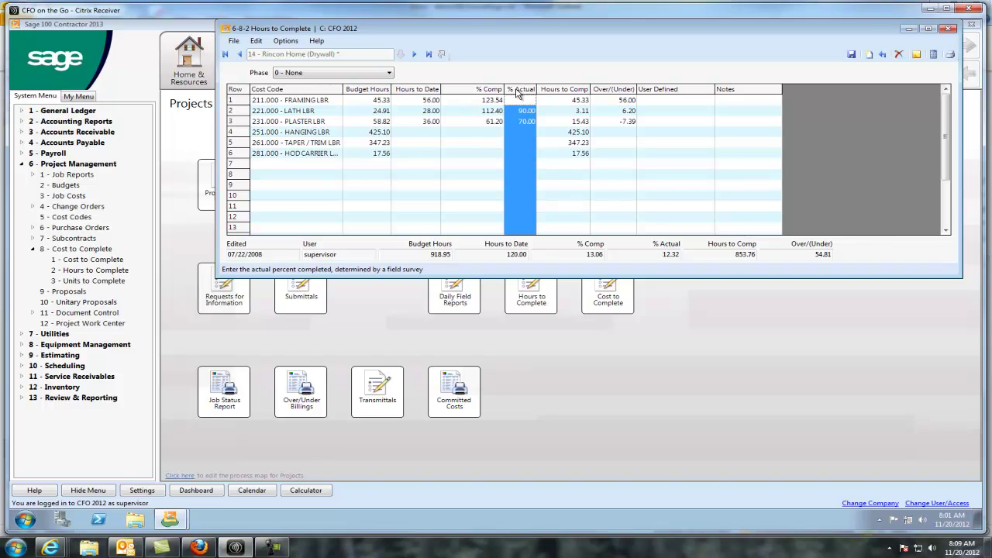
left_click(955, 28)
left_click(22, 163)
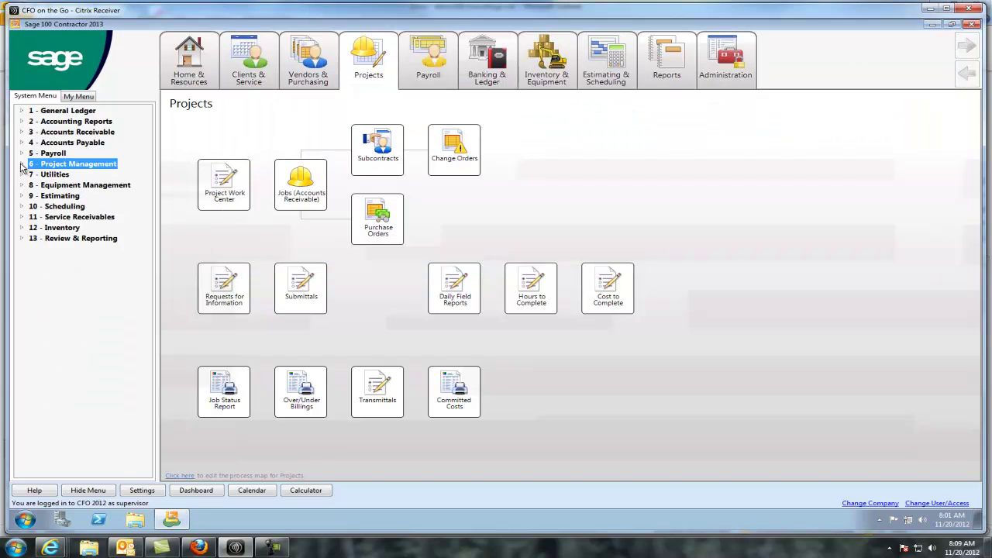
Step: Search all reports for the key words "job cost"
mouse_move(668, 78)
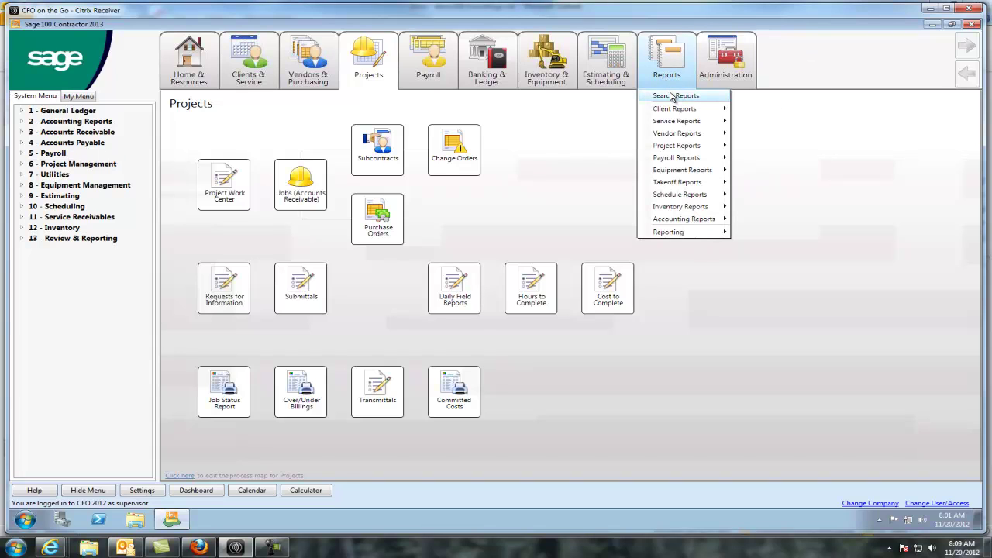
left_click(673, 97)
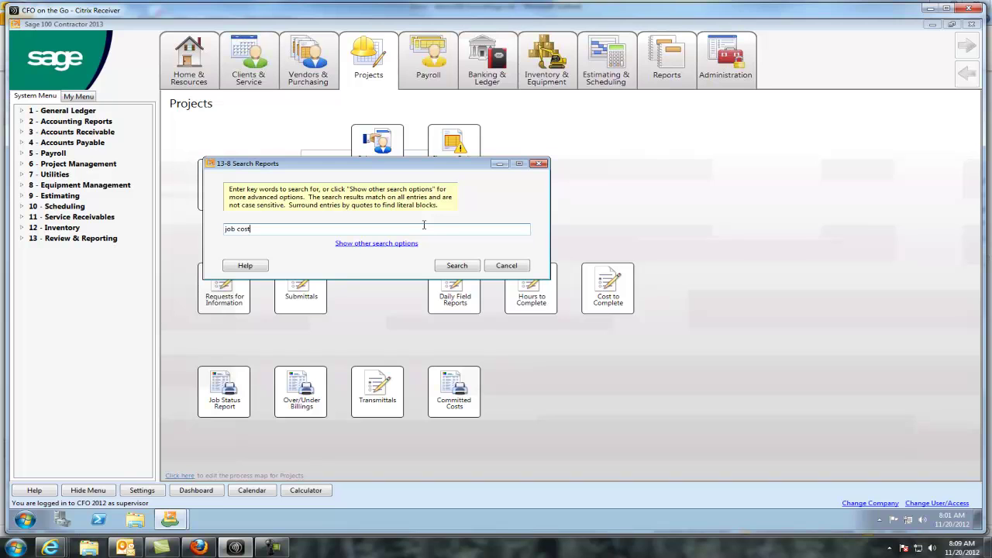
left_click(457, 266)
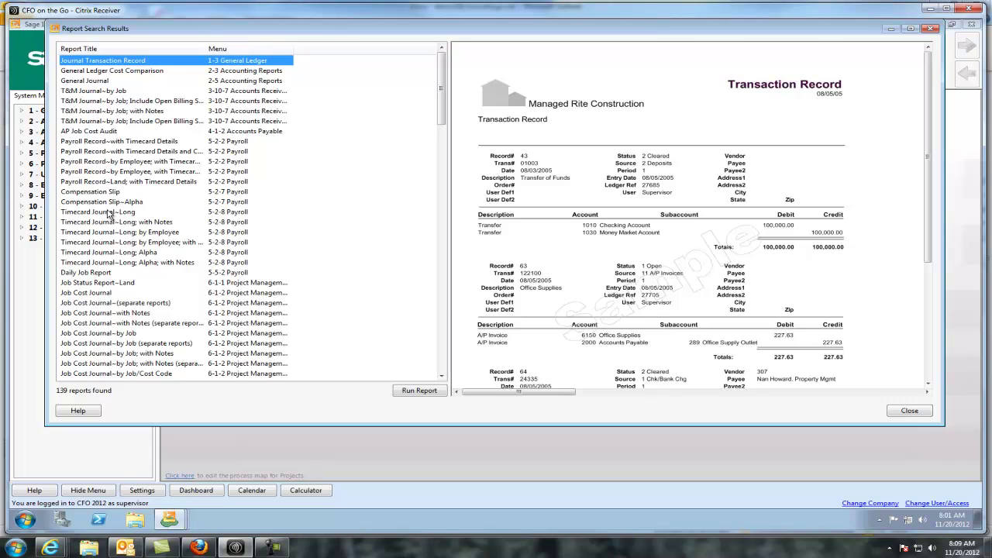
Step: Preview samples of the Job Cost Journal, Job Labor Journal and Job Cost Totals reports, then close the report search
scroll(111, 214, "down", 6)
left_click(118, 314)
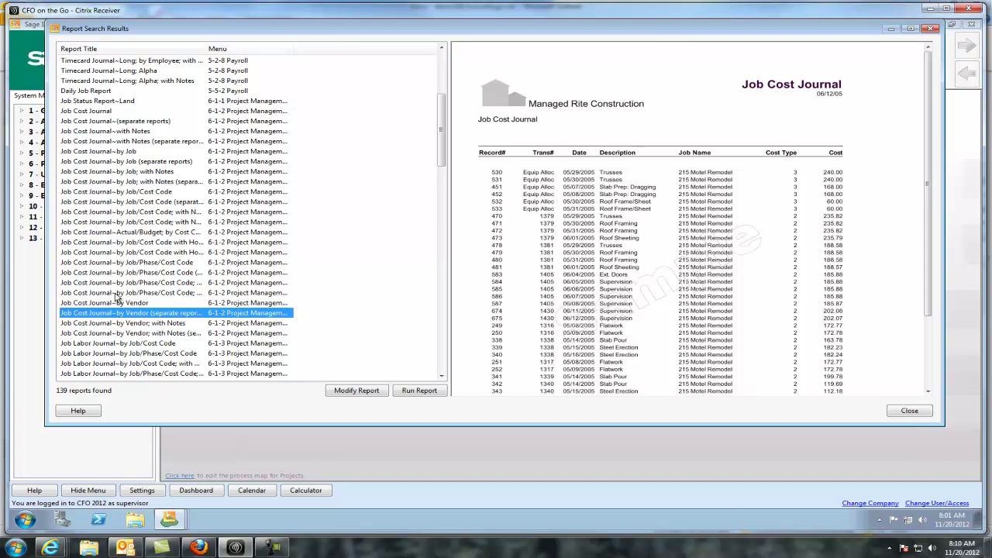
left_click(126, 333)
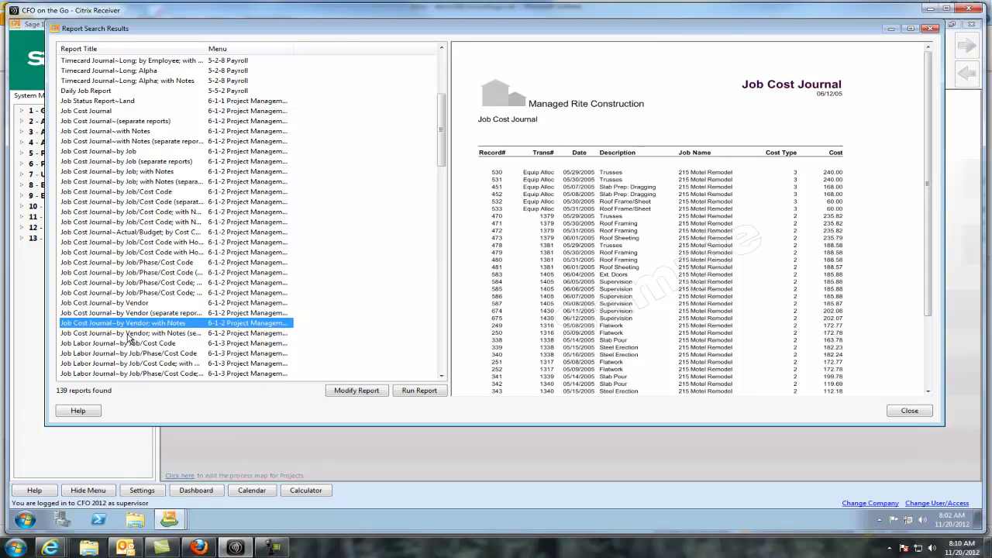
left_click(138, 343)
left_click(155, 353)
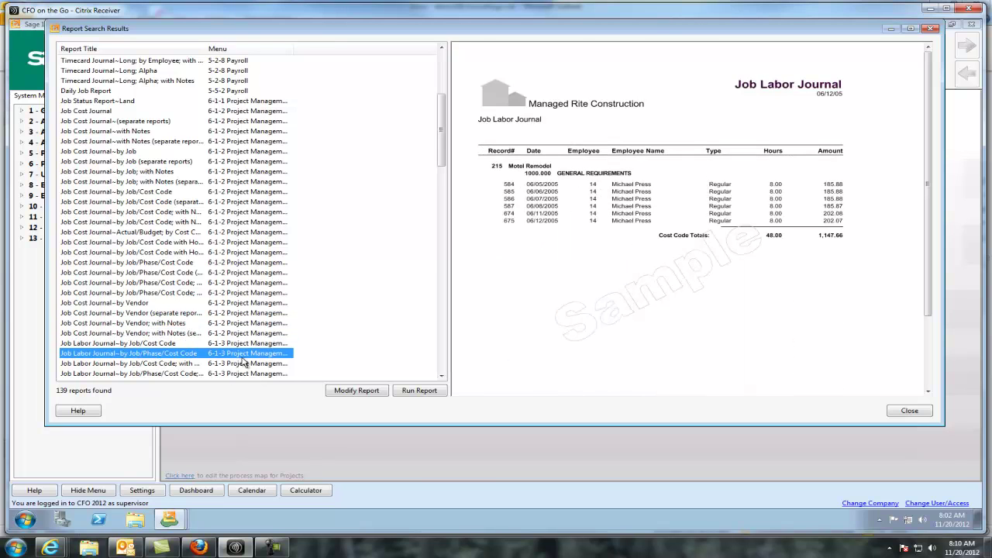
left_click(199, 374)
scroll(313, 289, "down", 3)
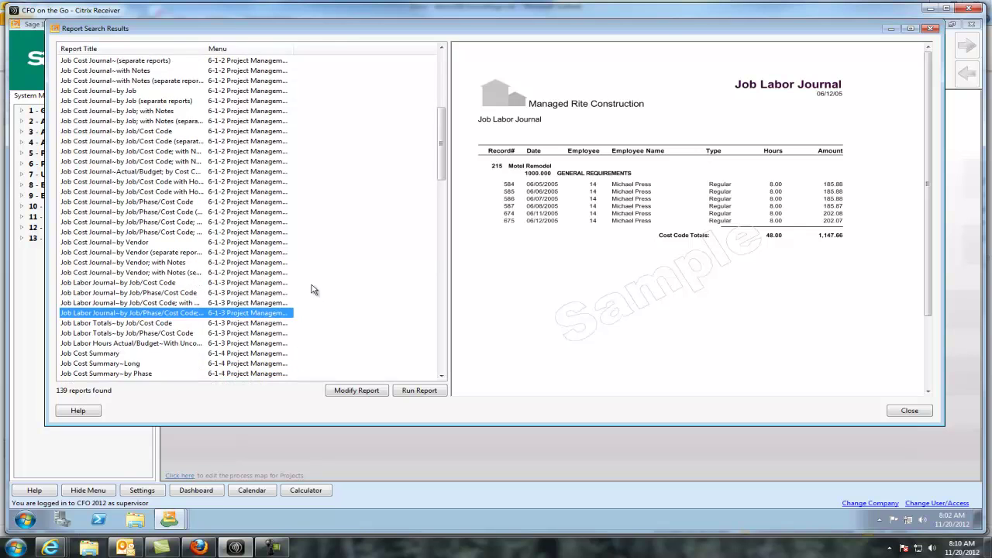
scroll(313, 289, "down", 4)
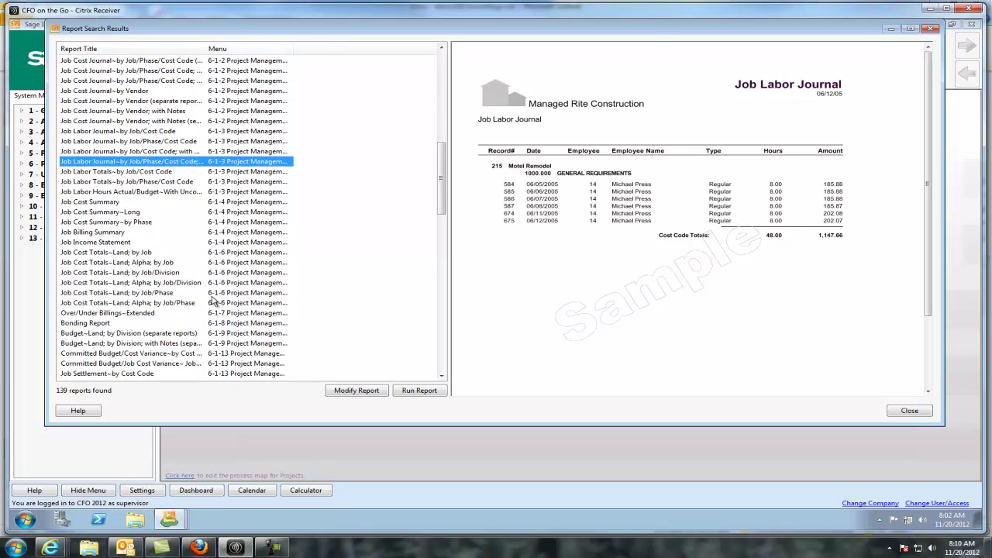
left_click(109, 283)
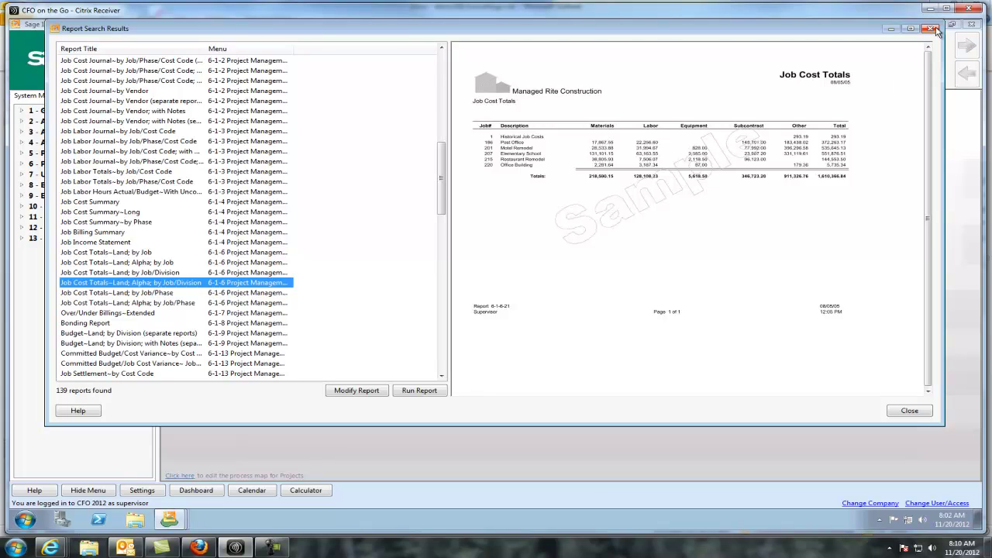
left_click(933, 28)
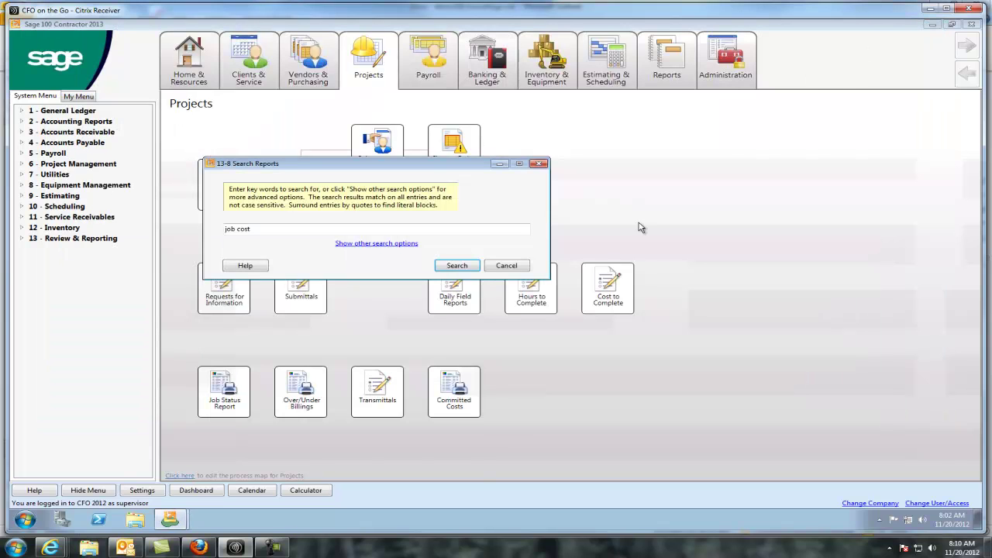
left_click(512, 266)
left_click(711, 61)
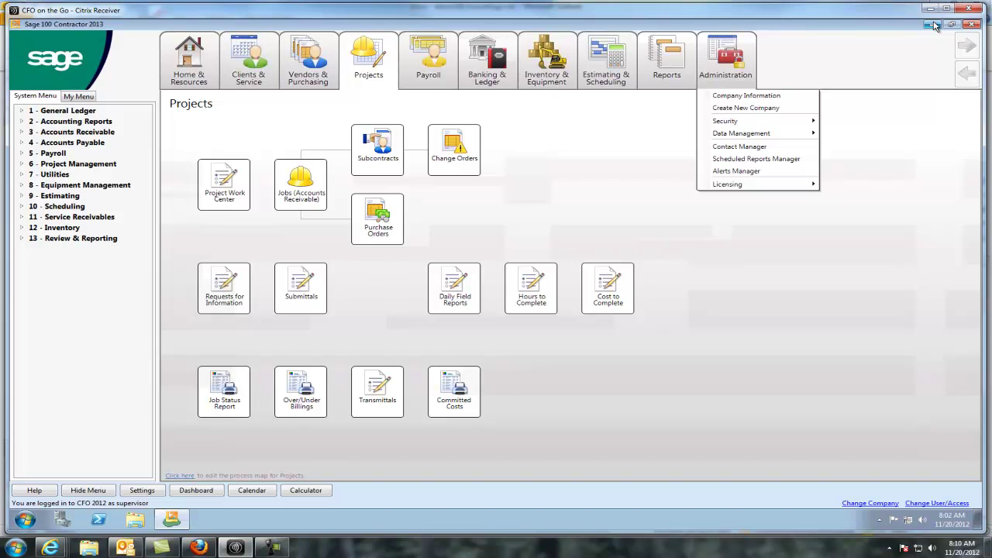
left_click(934, 25)
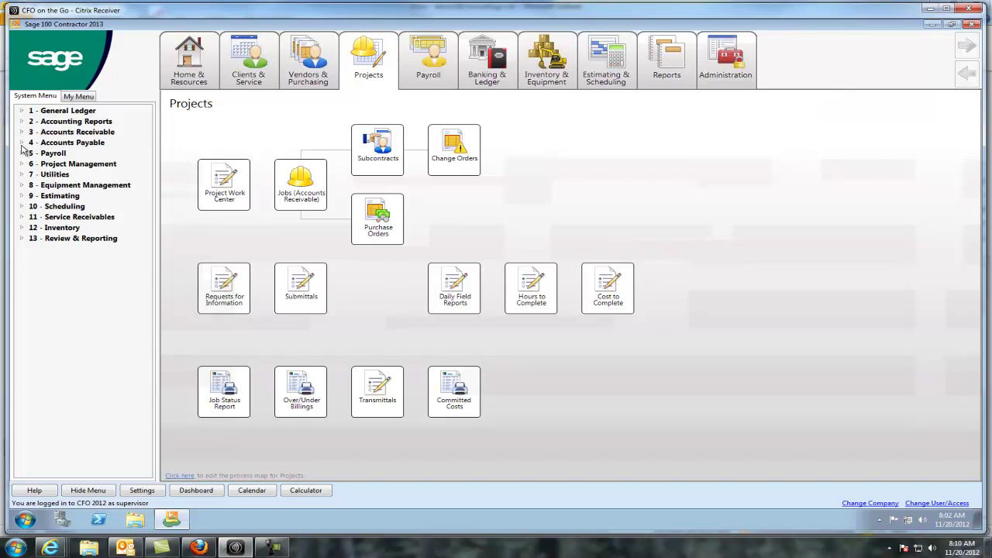
Step: Open Daily Field Reports from Project Management's Document Control and show record 1, Mobilization for job 5, Highway 39 (Gen Engineering)
left_click(27, 153)
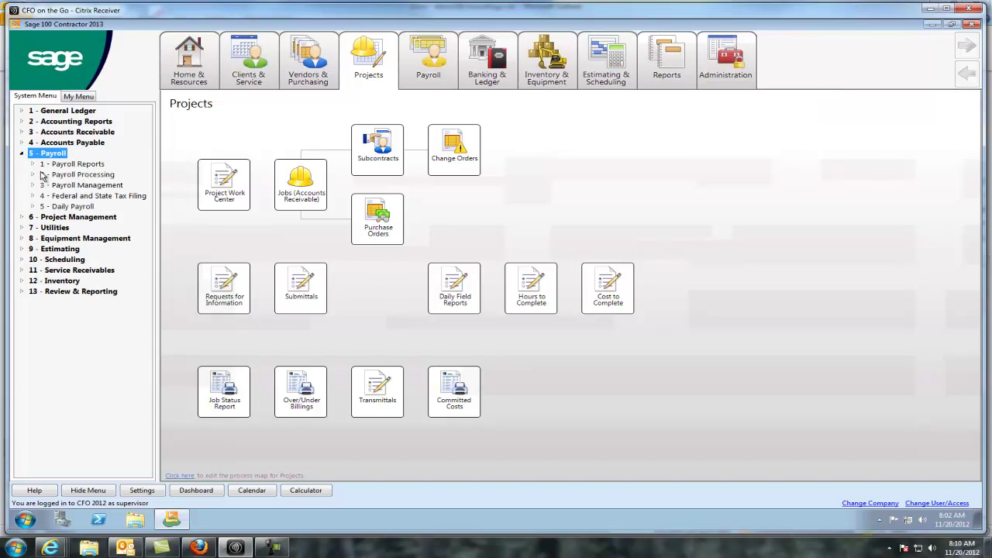
left_click(24, 218)
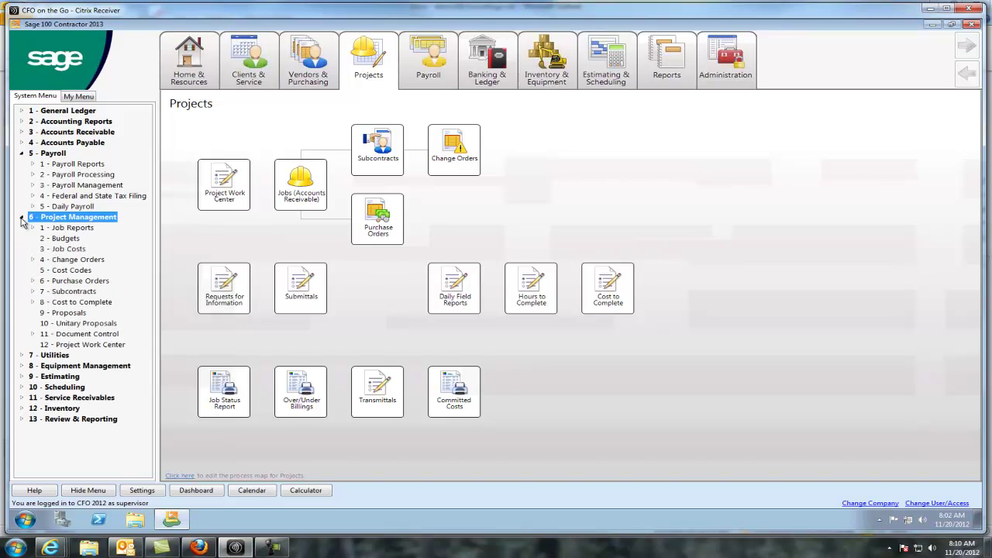
left_click(42, 335)
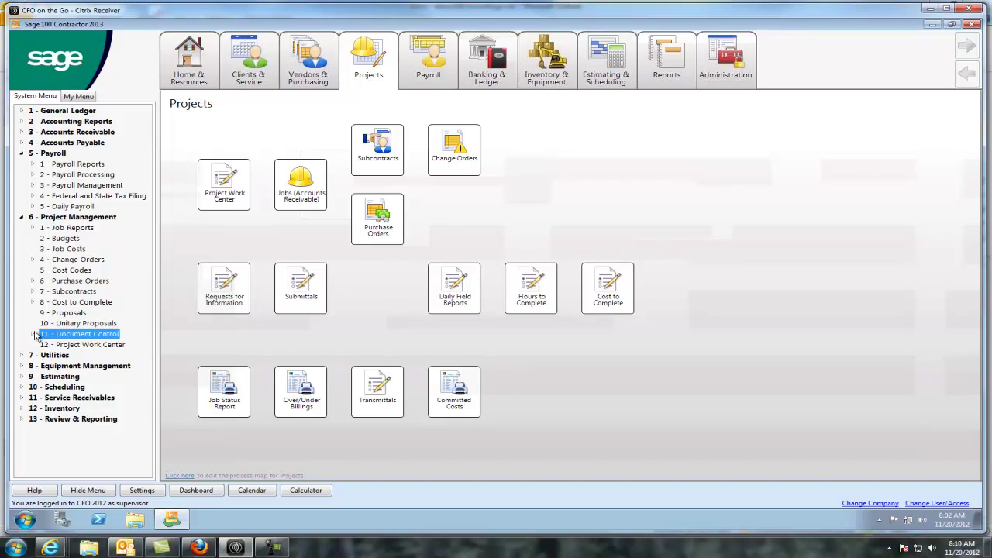
left_click(34, 334)
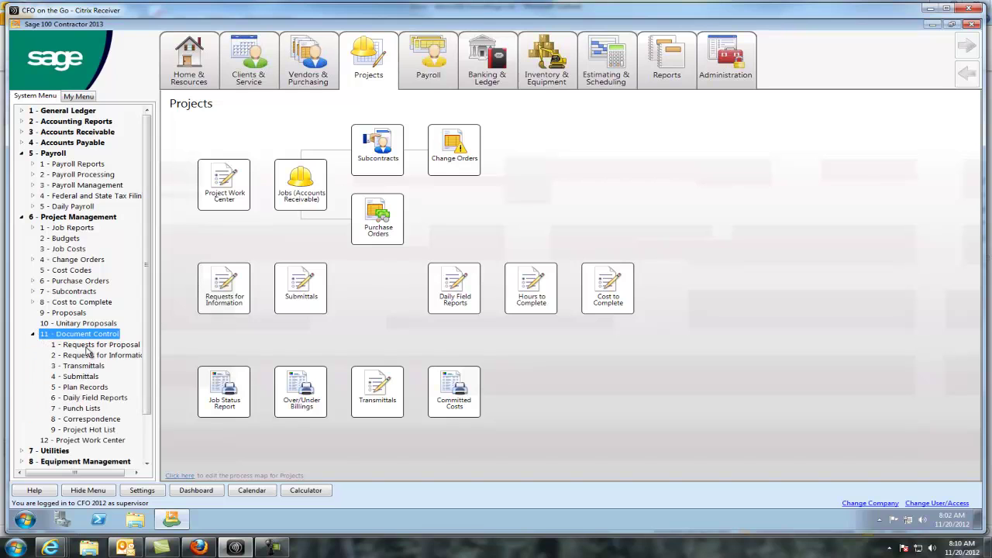
left_click(94, 398)
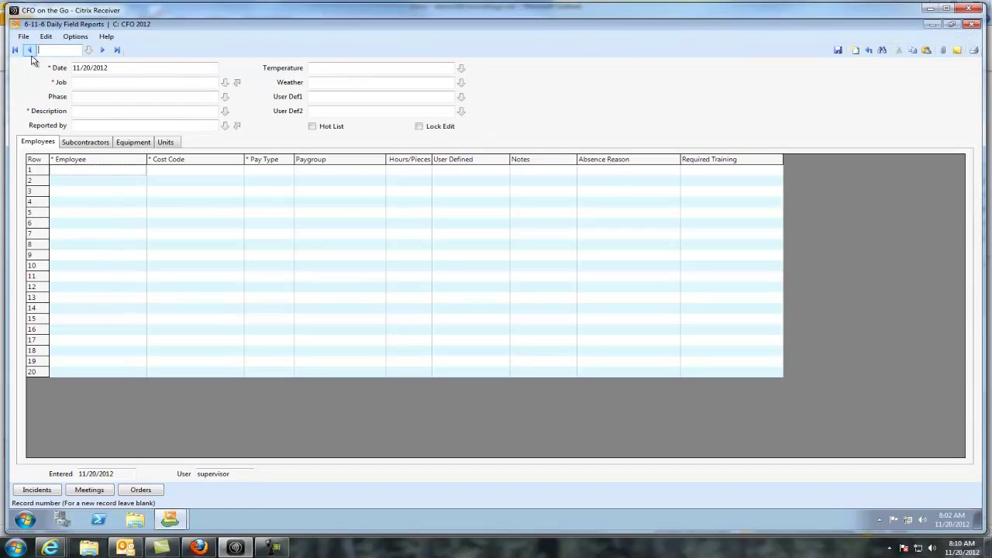
left_click(29, 50)
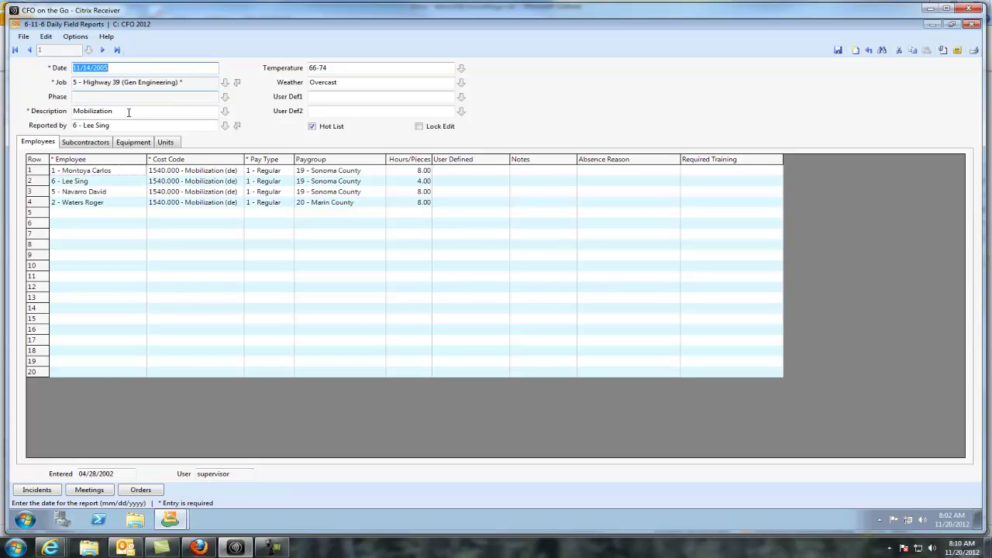
Step: Examine the report's job and its employee, cost code, pay type, paygroup and hours columns, then show its subcontractor entries
left_click(133, 83)
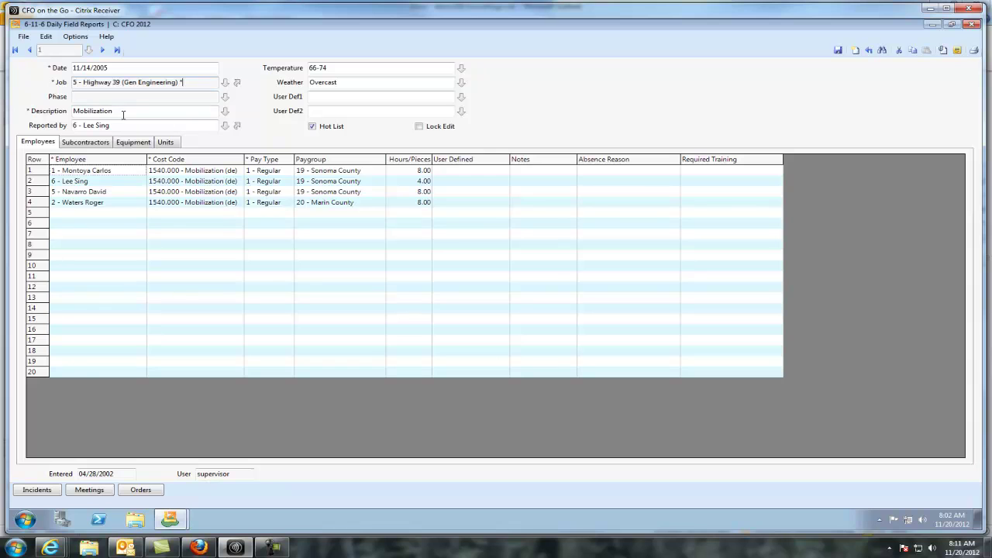
left_click(87, 164)
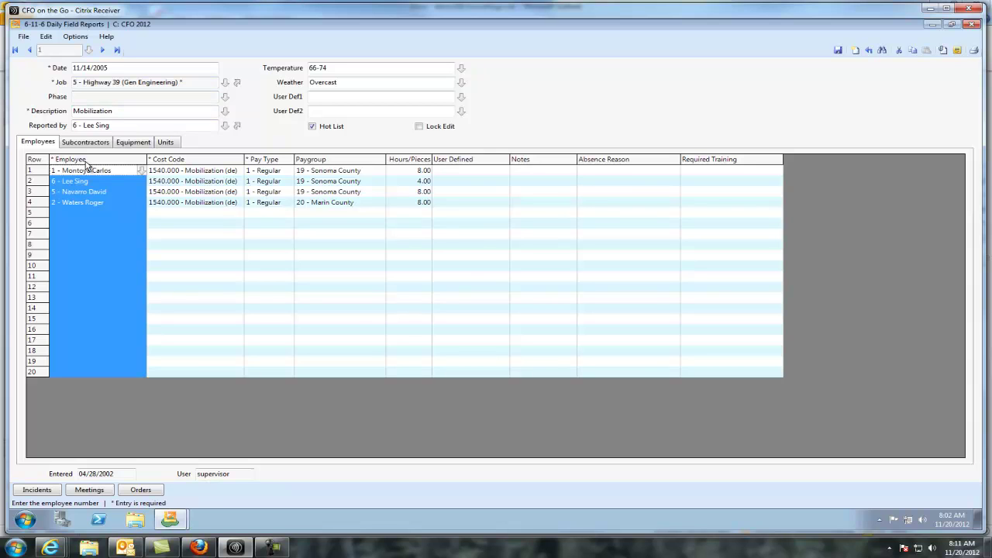
left_click(197, 162)
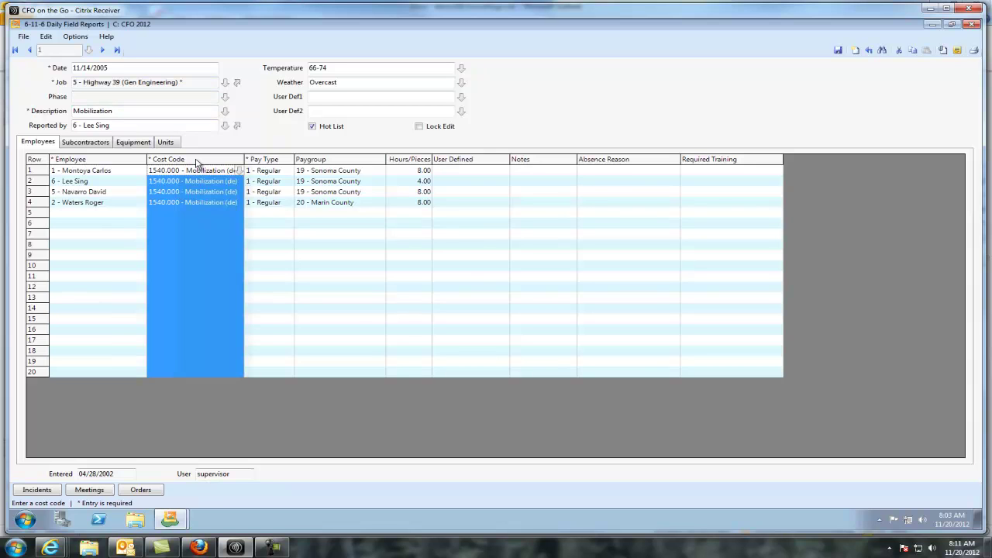
left_click(264, 162)
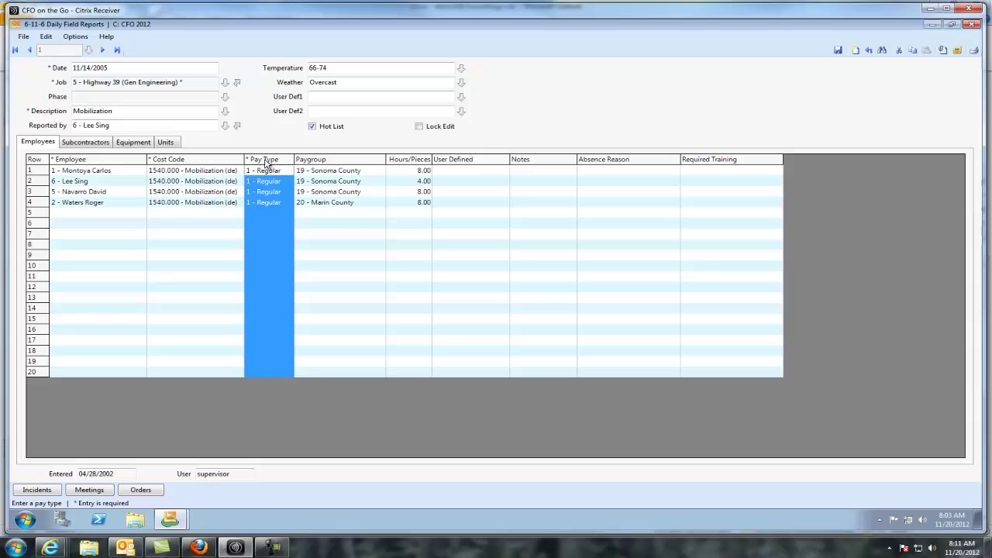
left_click(330, 162)
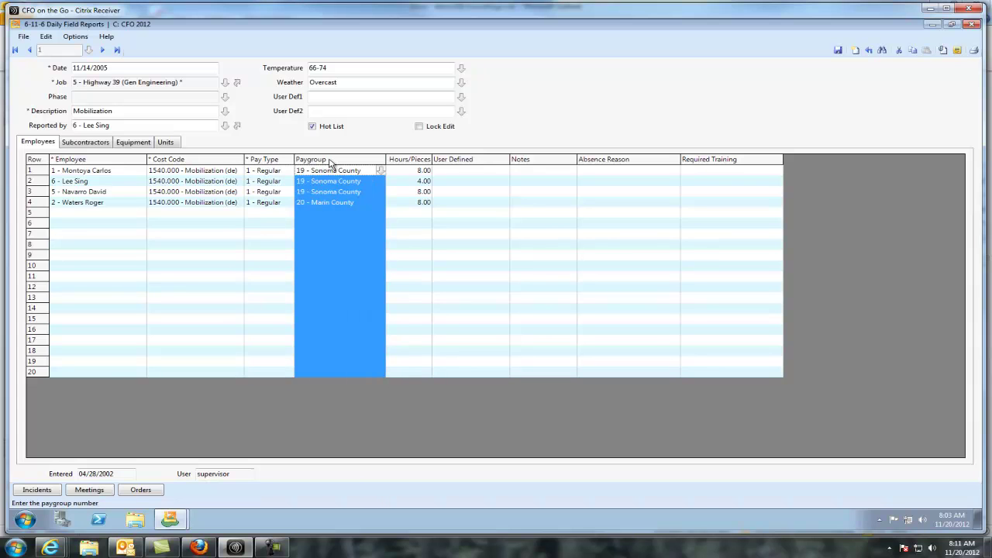
left_click(408, 164)
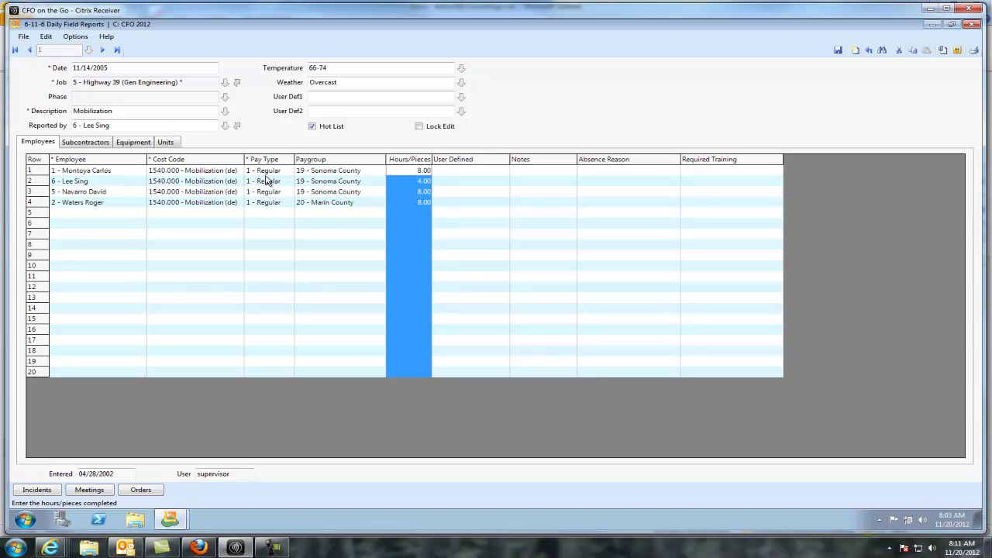
left_click(87, 143)
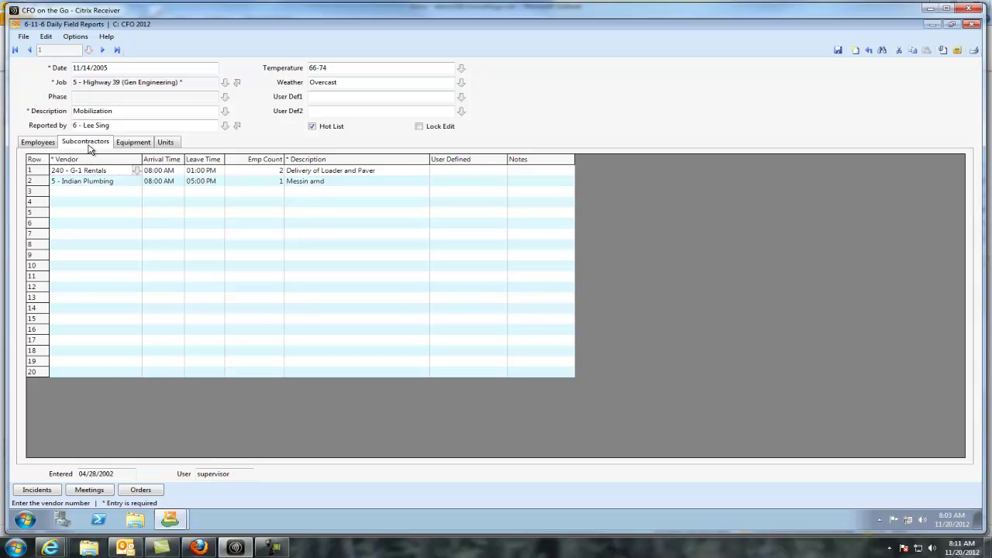
Step: Show the Mobilization field report's equipment entries, then view and close its incidents and meetings lists
left_click(141, 145)
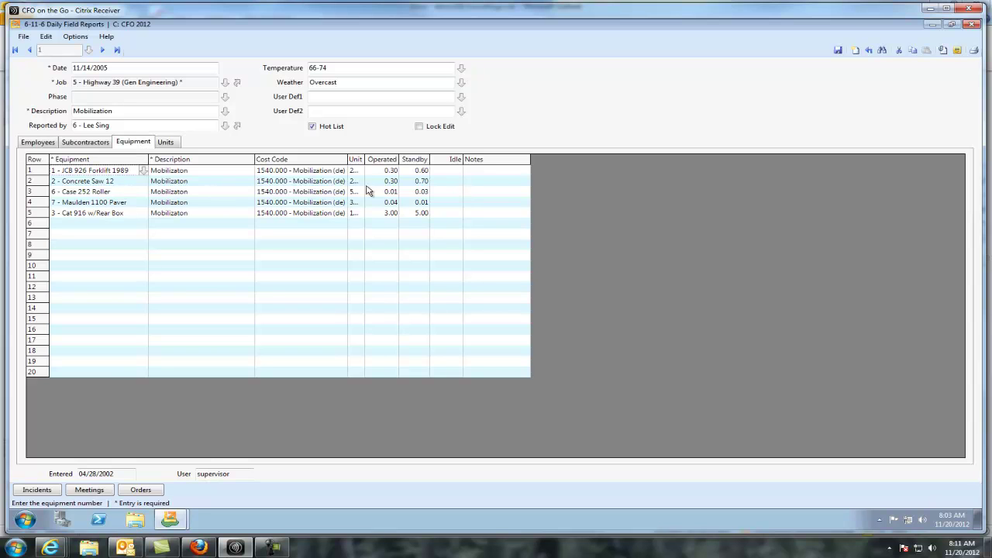
left_click(37, 490)
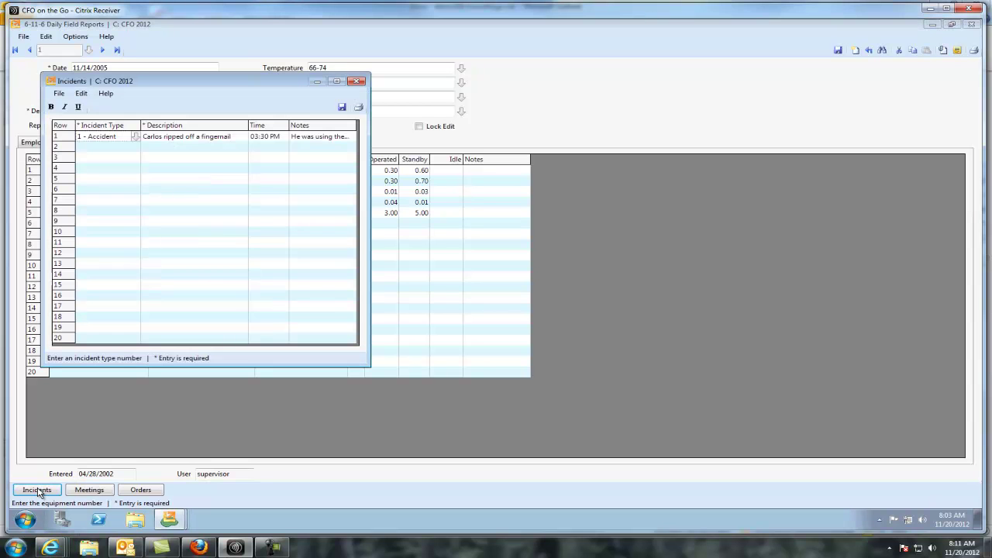
left_click(357, 81)
left_click(93, 490)
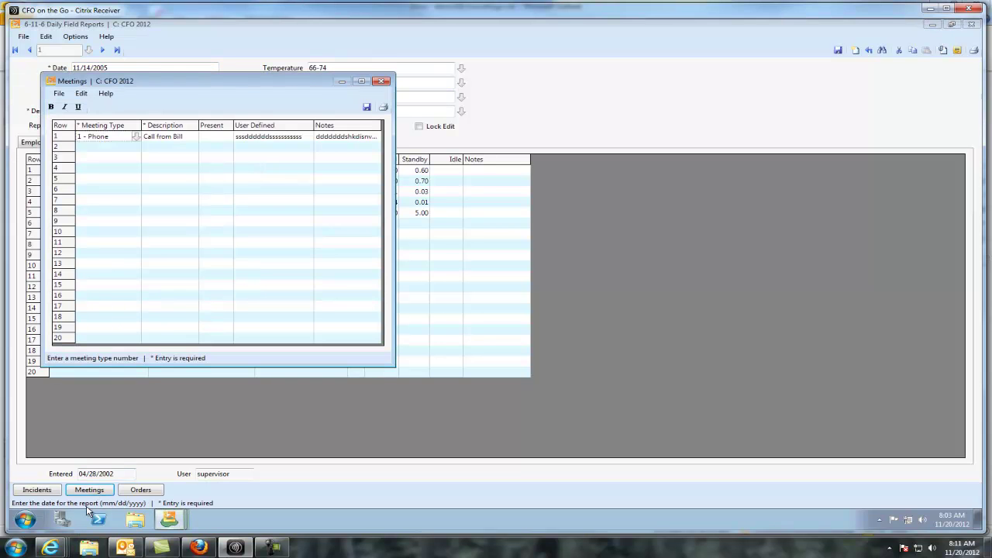
left_click(383, 81)
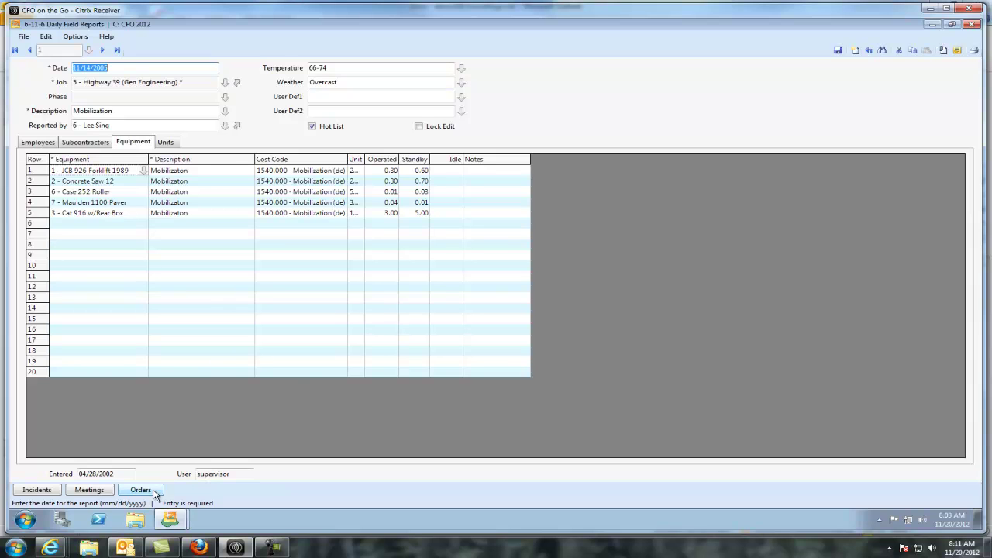
Step: View the field report's attachments, return to its employee entries and close Daily Field Reports
left_click(943, 51)
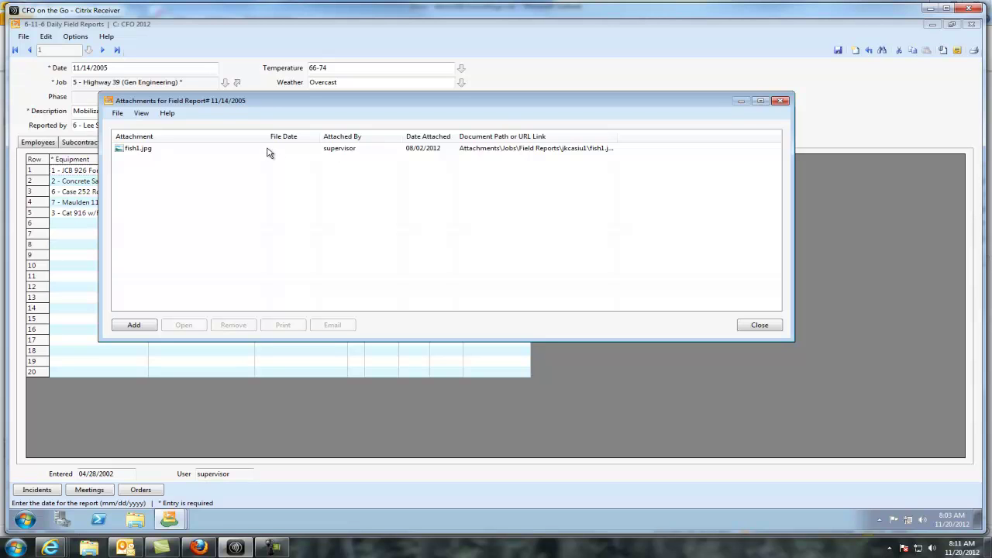
left_click(758, 325)
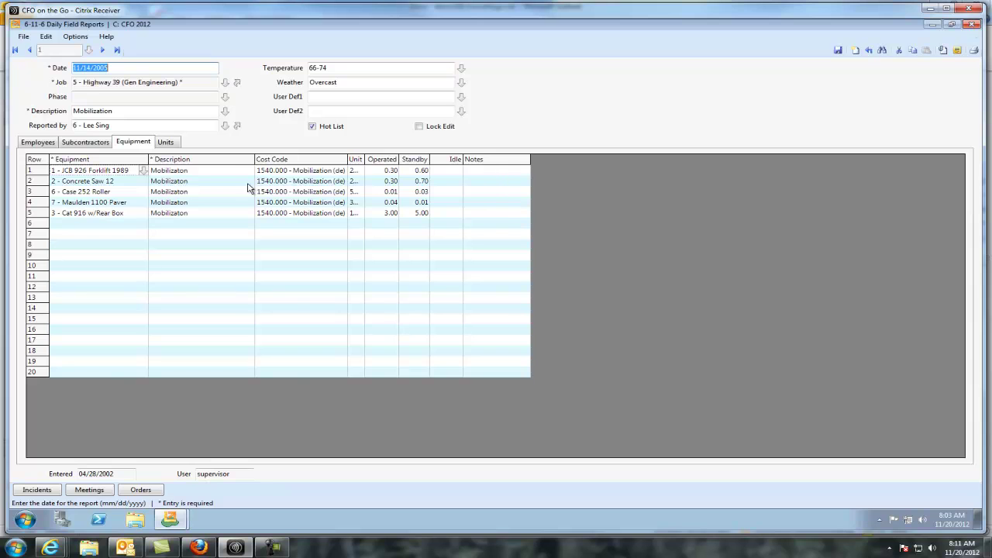
left_click(49, 142)
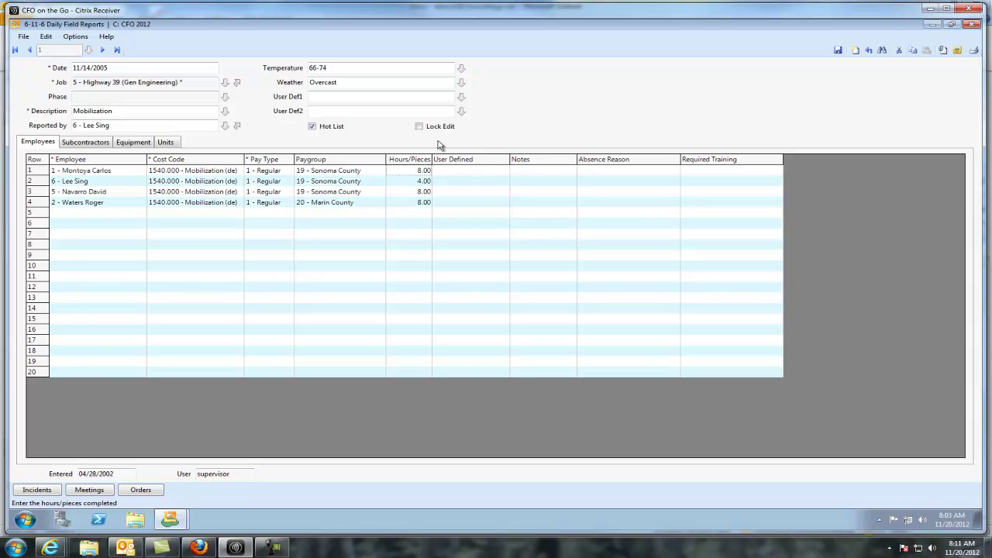
left_click(972, 24)
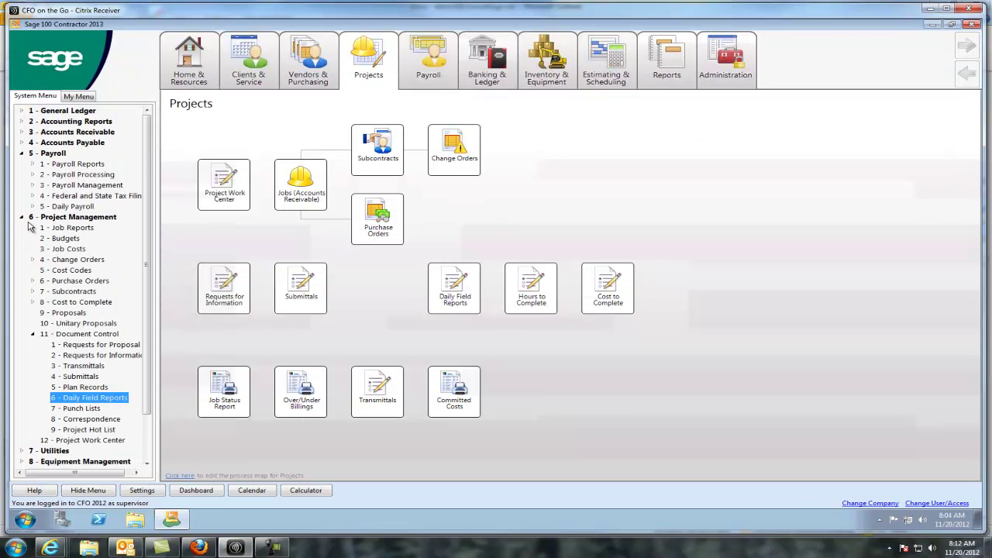
Step: Open Payroll Records from Payroll Processing, show its data import options for service orders and daily field reports, and close the window
double_click(69, 175)
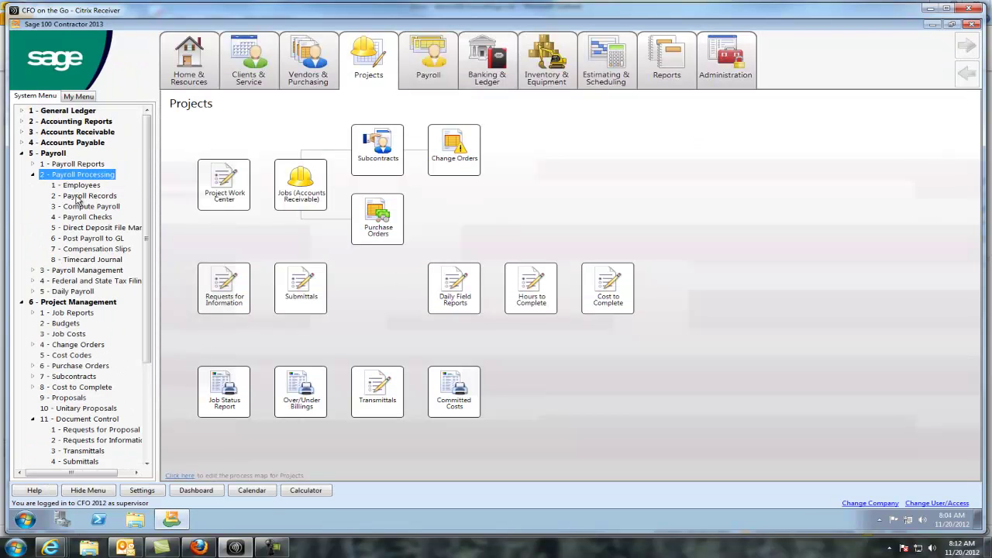
double_click(74, 196)
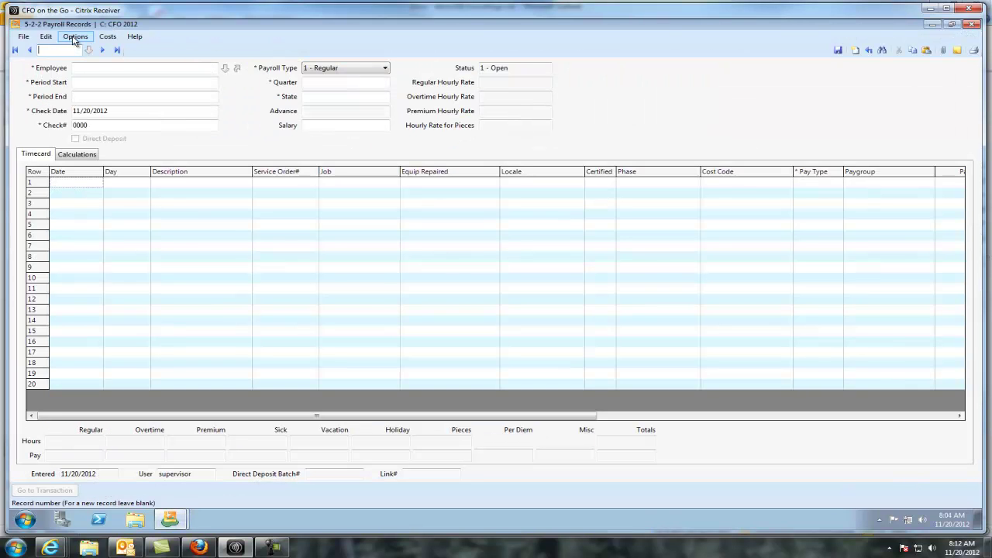
left_click(73, 39)
mouse_move(102, 104)
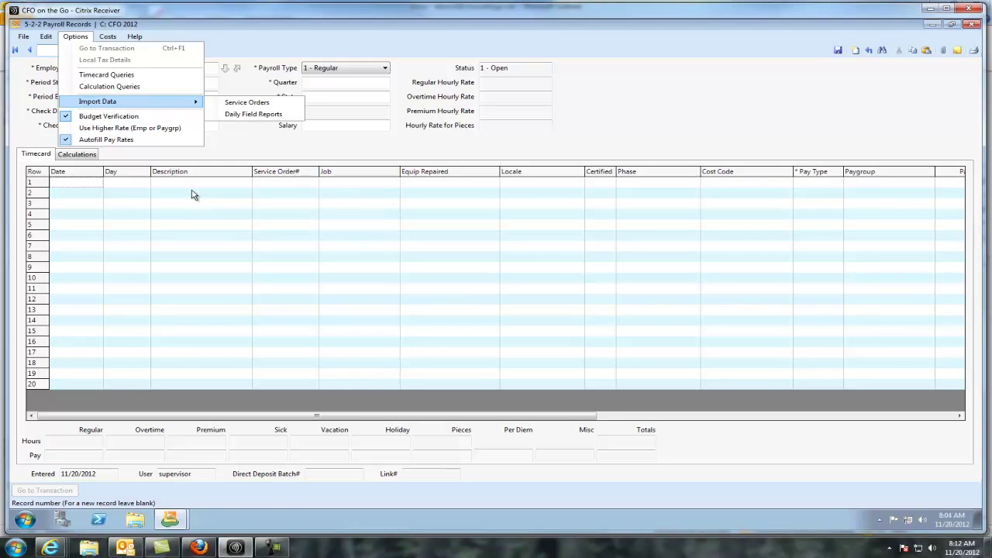
left_click(281, 148)
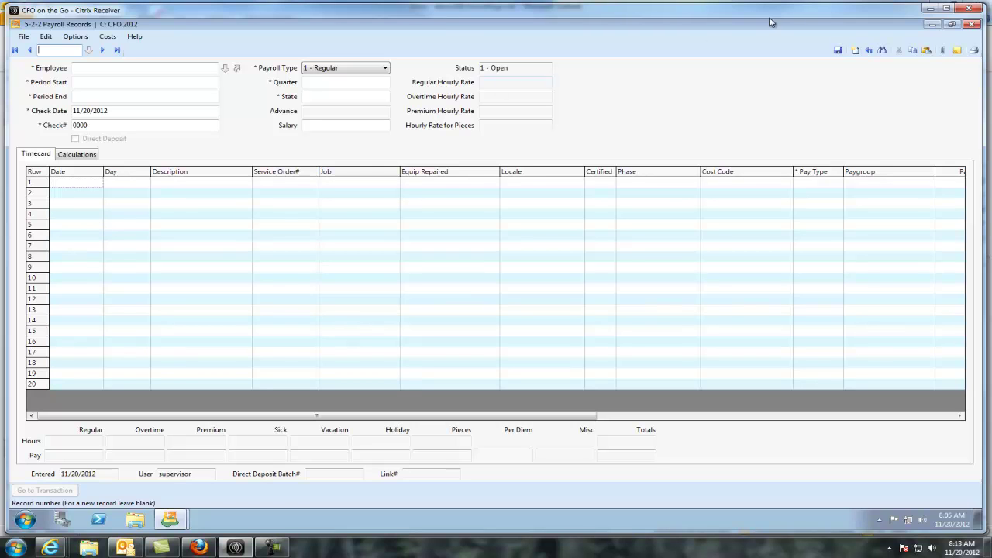
left_click(972, 24)
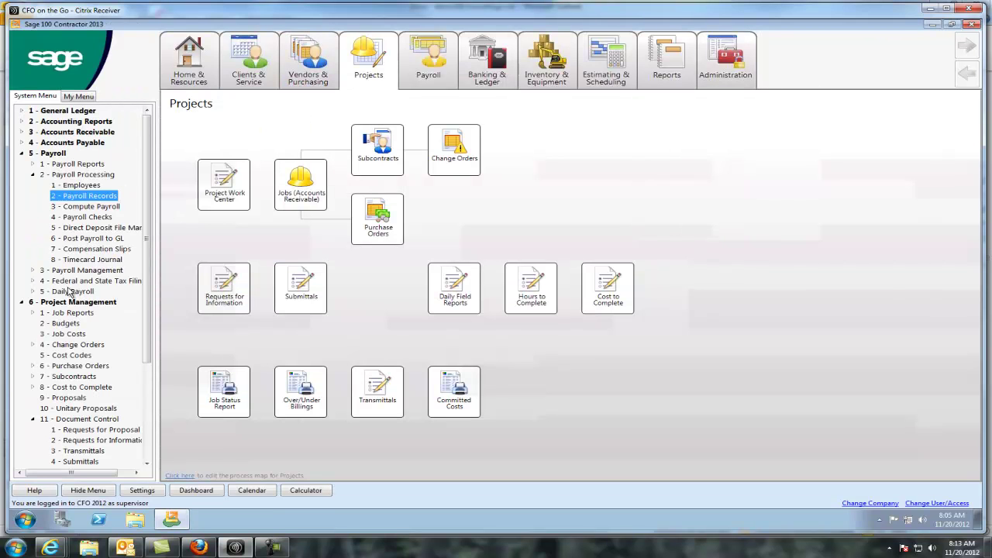
Step: Collapse the Project Management and Payroll groups, then open Schedules under Scheduling and display the schedule of job 6, Concrete
left_click(23, 303)
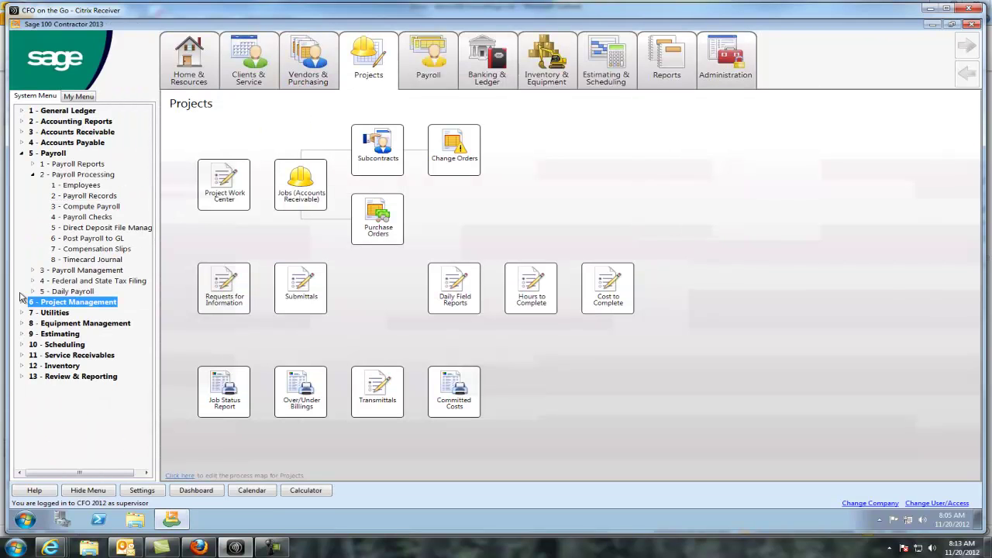
left_click(22, 153)
left_click(23, 154)
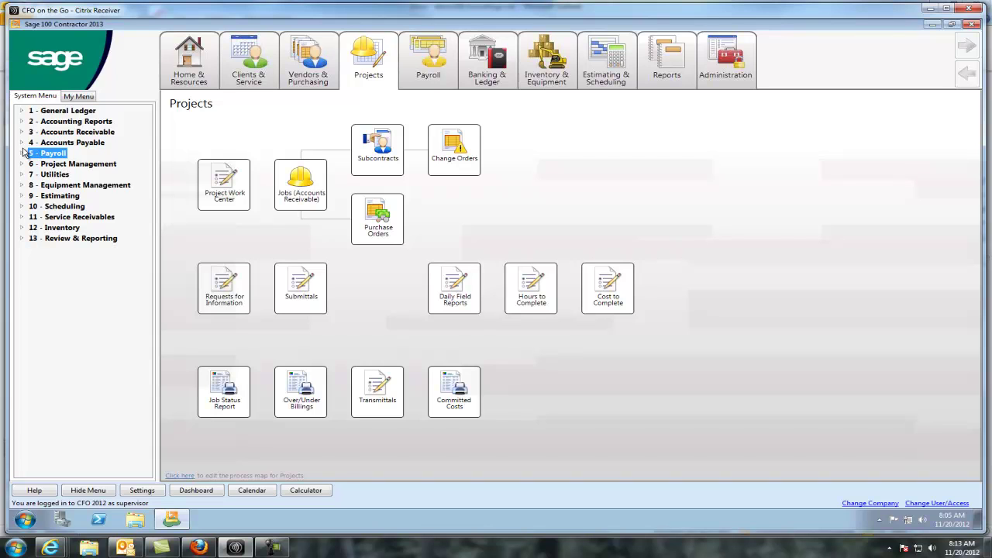
left_click(29, 208)
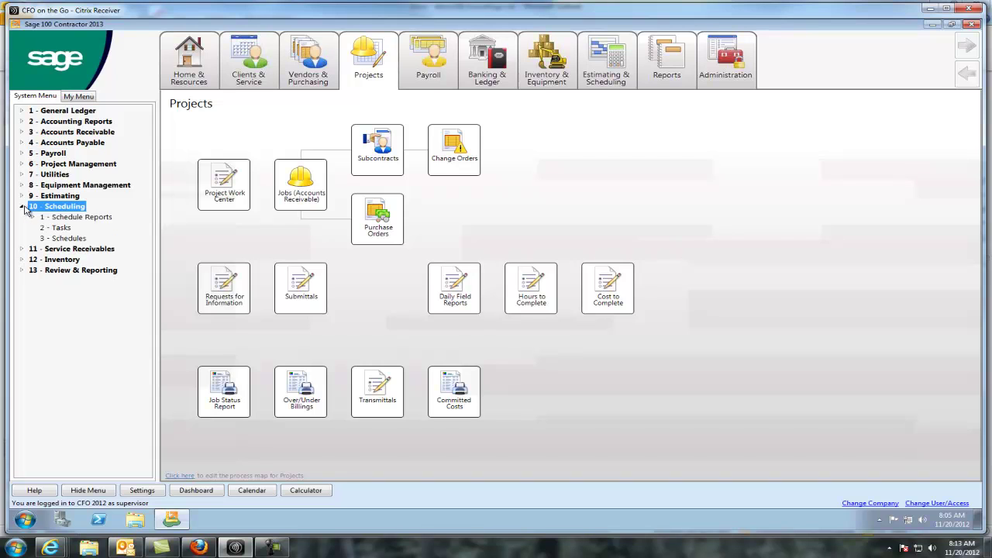
left_click(56, 238)
double_click(56, 239)
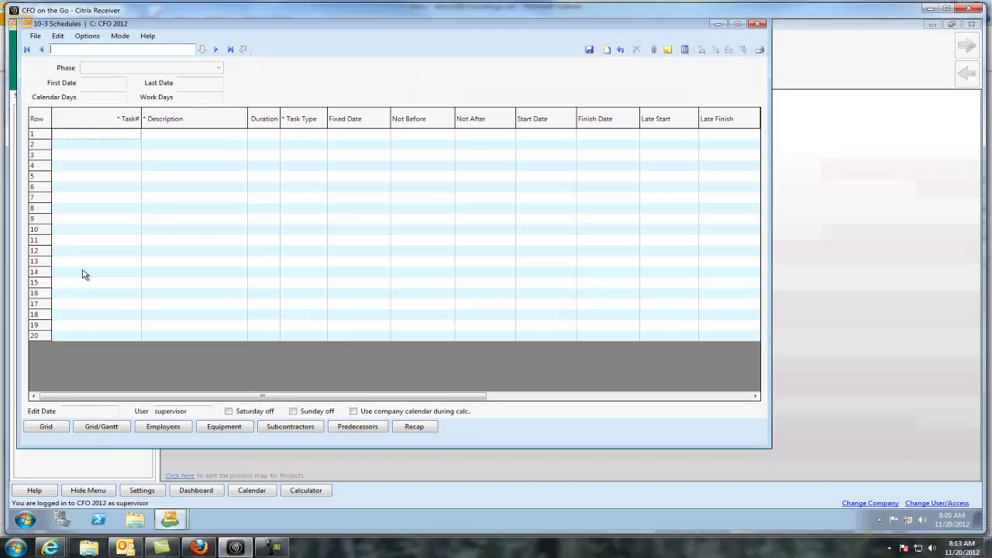
left_click(41, 48)
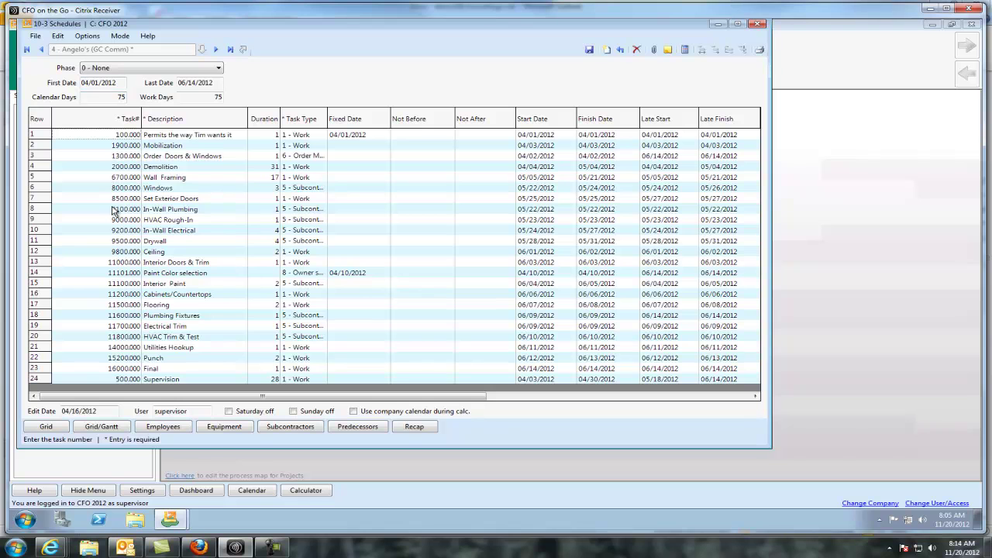
left_click(216, 49)
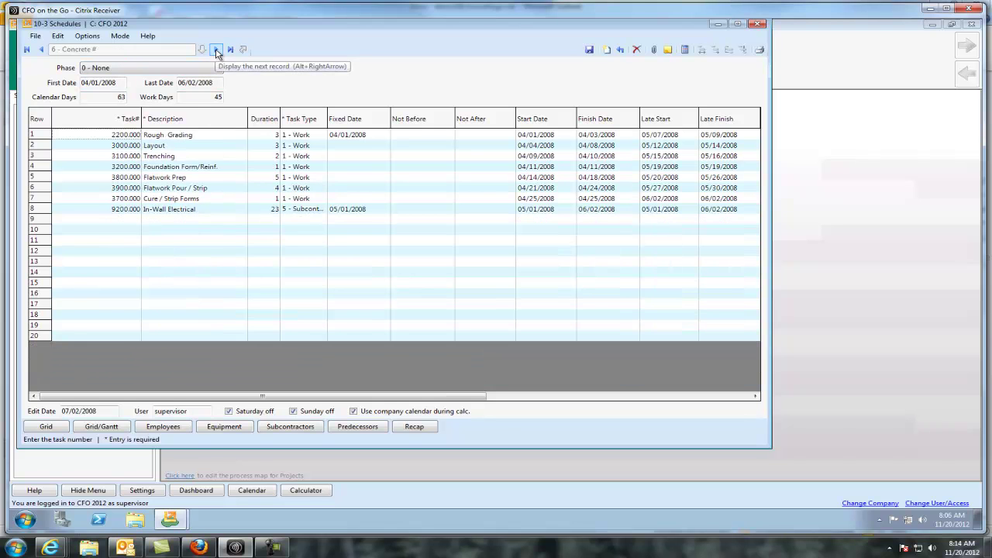
Step: Examine the Concrete schedule's Rough Grading, Layout and Trenching tasks, the task durations and the first task's fixed date
left_click(41, 137)
left_click(38, 145)
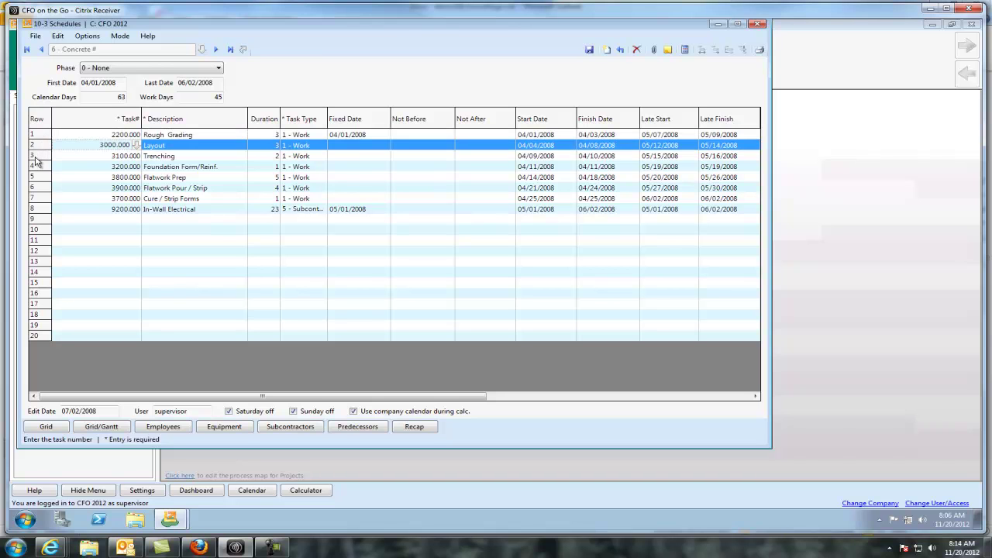
left_click(39, 156)
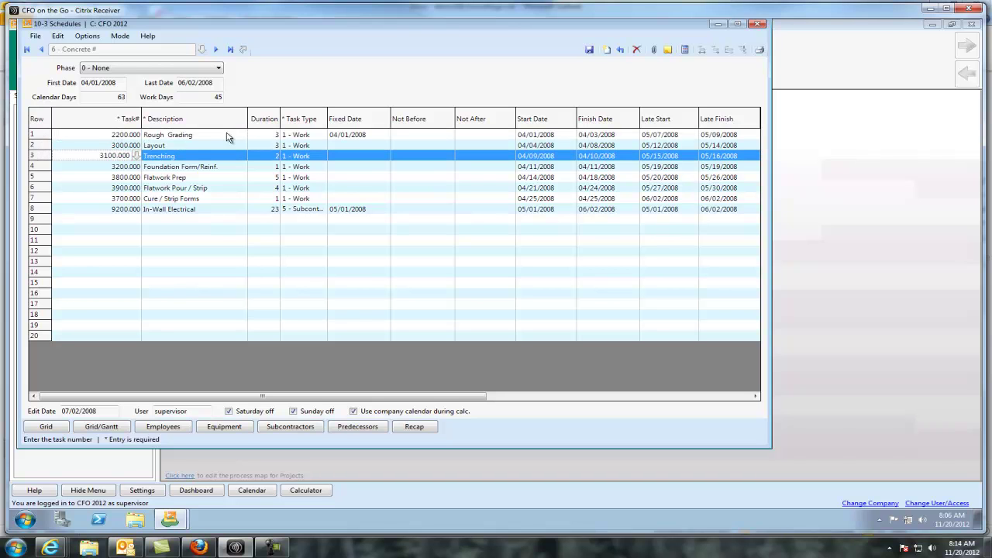
left_click(271, 140)
left_click_drag(273, 195, 273, 205)
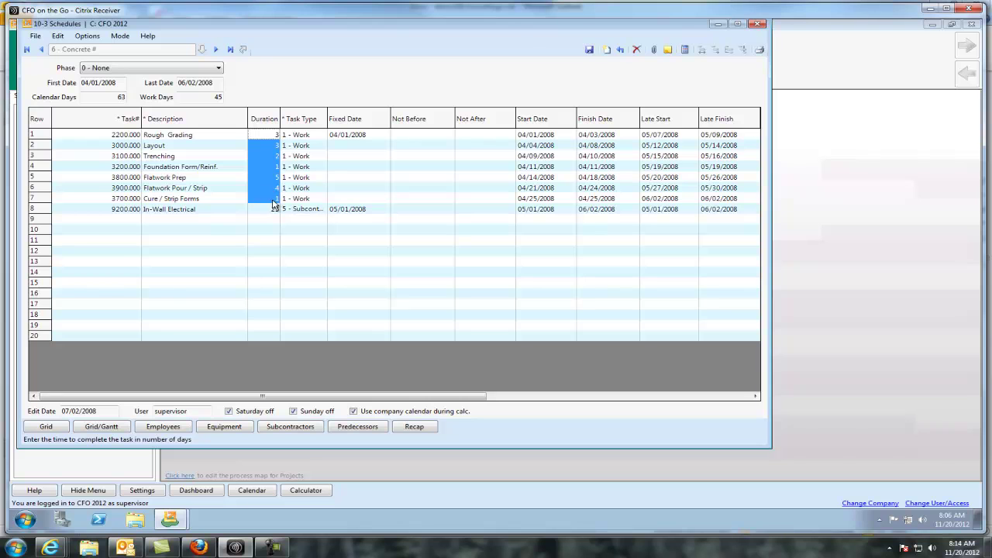
left_click(357, 139)
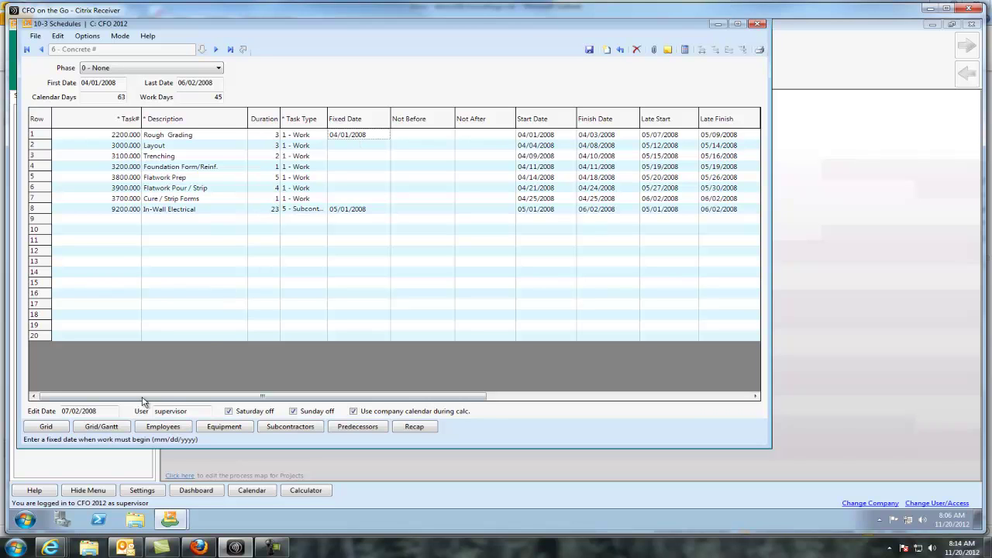
Step: Show the Concrete schedule's Gantt chart, try lengthening the Layout task to about April 15, 2008, and close Schedules without saving
left_click(103, 428)
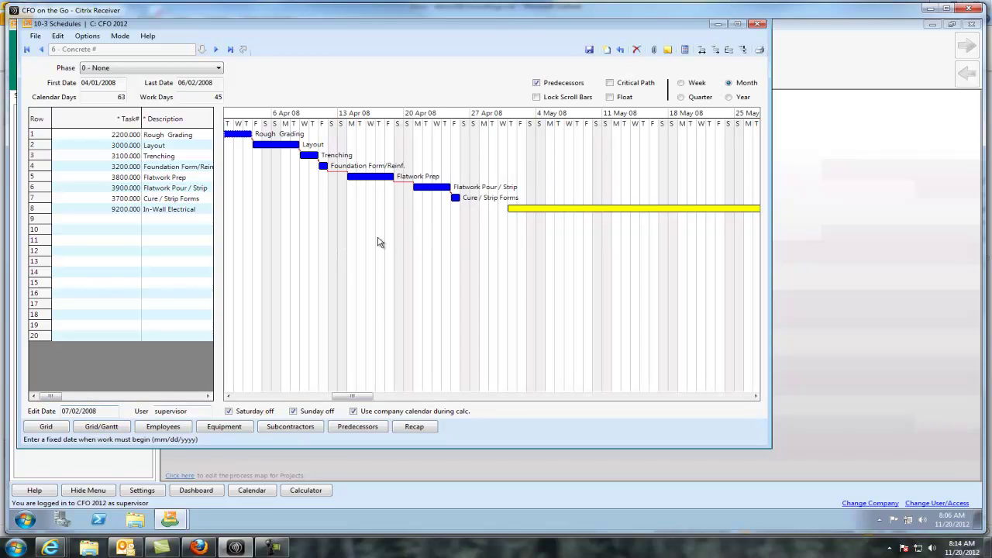
left_click(717, 51)
left_click_drag(298, 144, 326, 145)
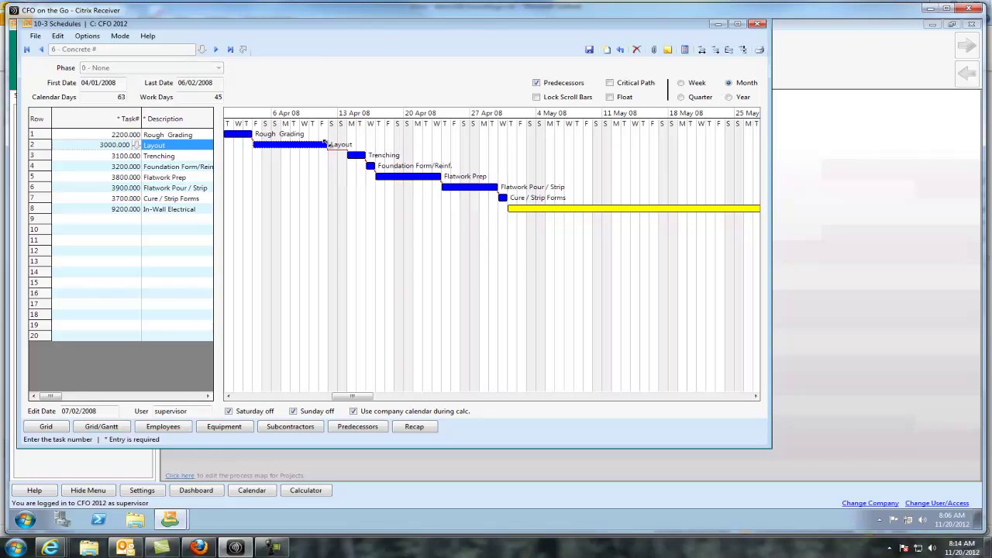
left_click_drag(325, 144, 361, 145)
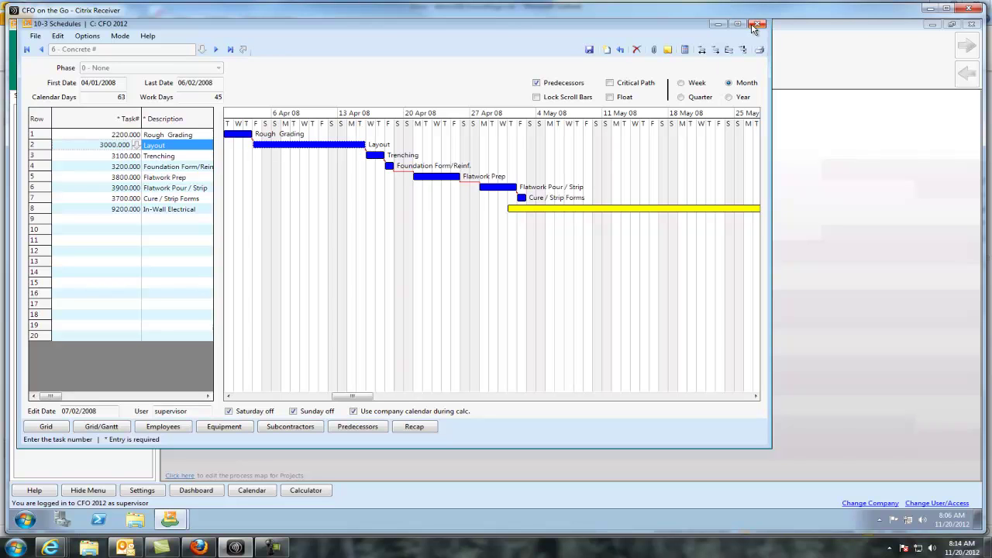
left_click(756, 27)
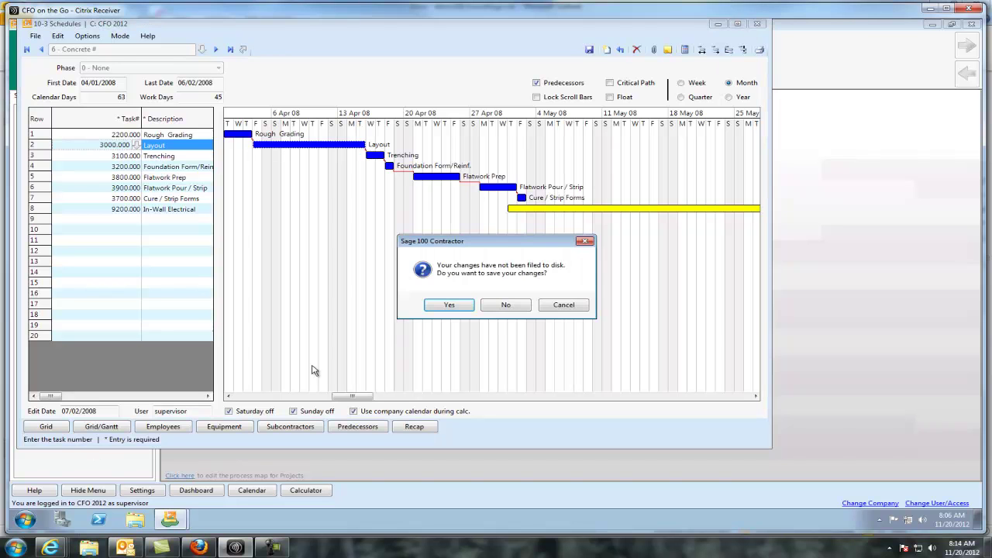
left_click(505, 305)
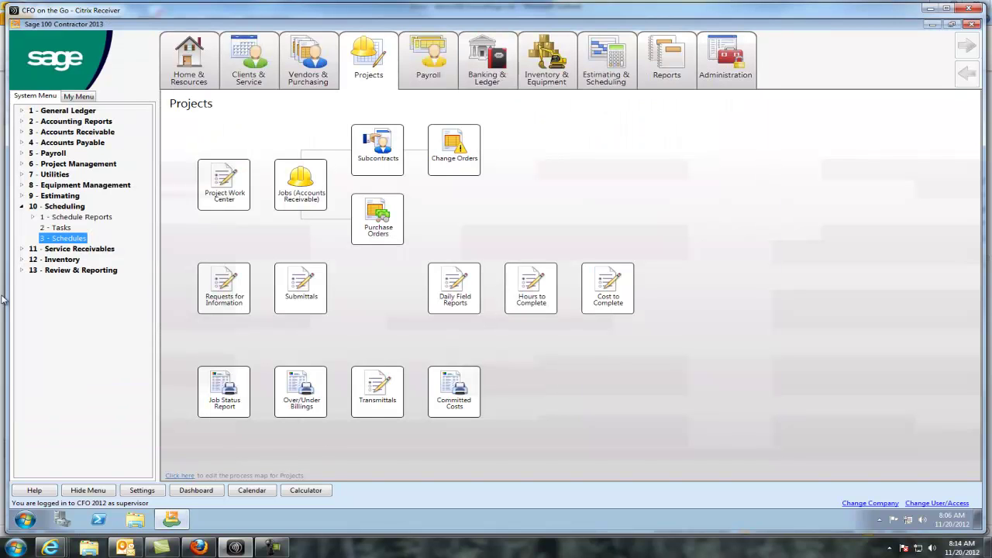
Step: Collapse Scheduling, expand Document Control under Project Management and select Punch Lists
left_click(23, 207)
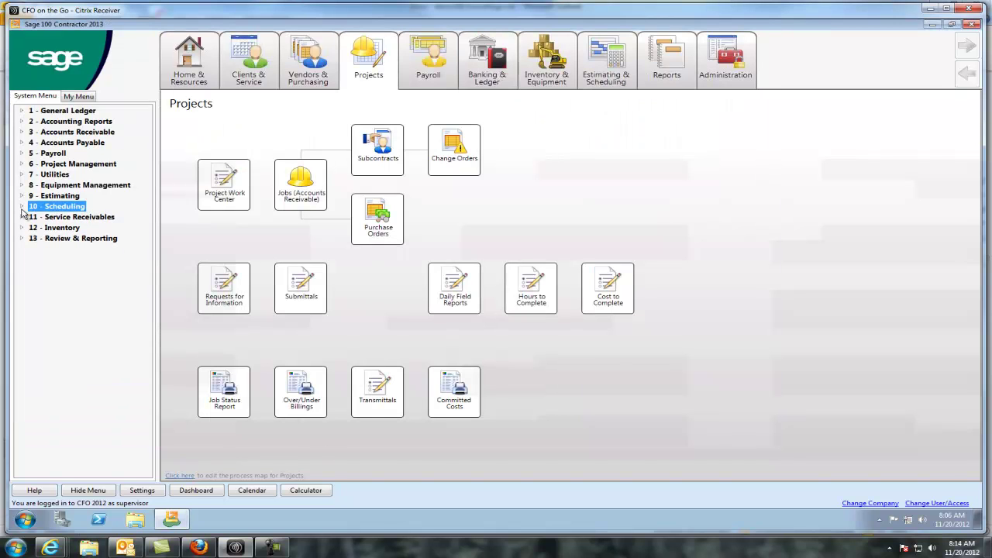
left_click(22, 163)
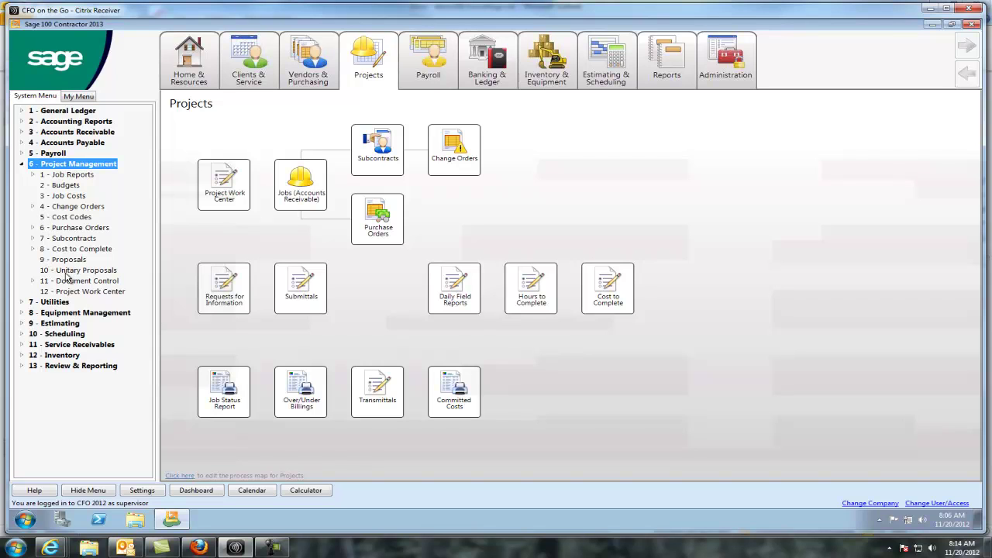
left_click(32, 282)
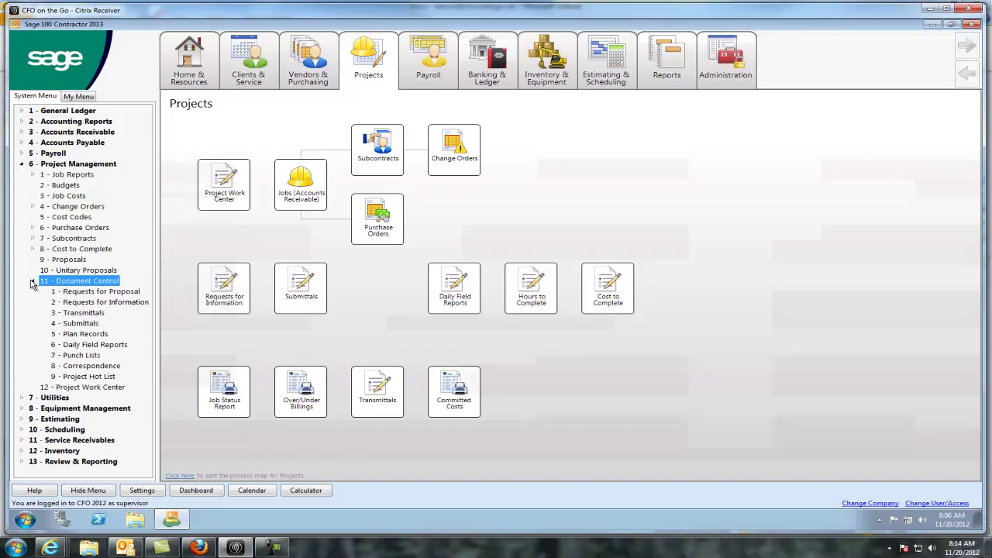
left_click(97, 355)
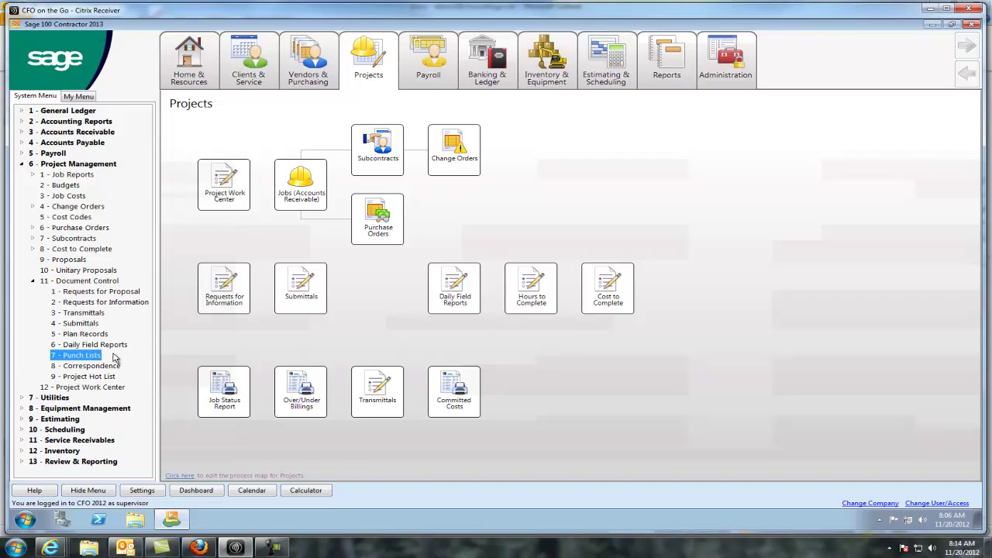